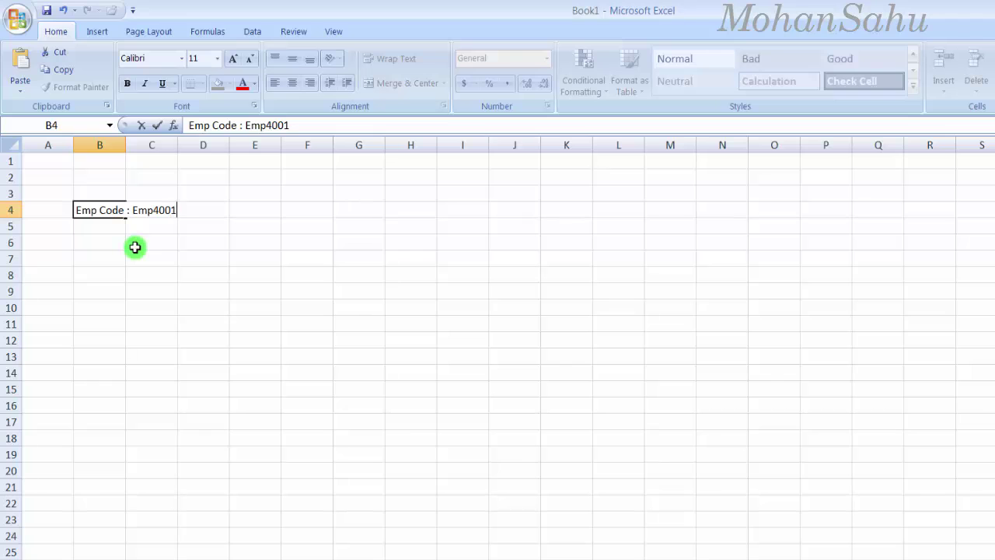
# Step: Enter the 'Emp Code :' line with the employee's code in cell B4
pyautogui.hotkey('ctrl', 'Return')
# Step: Enter the 'Name :' line with the employee's name in B5 and the 'Earnings' heading in B6
pyautogui.click(98, 228)
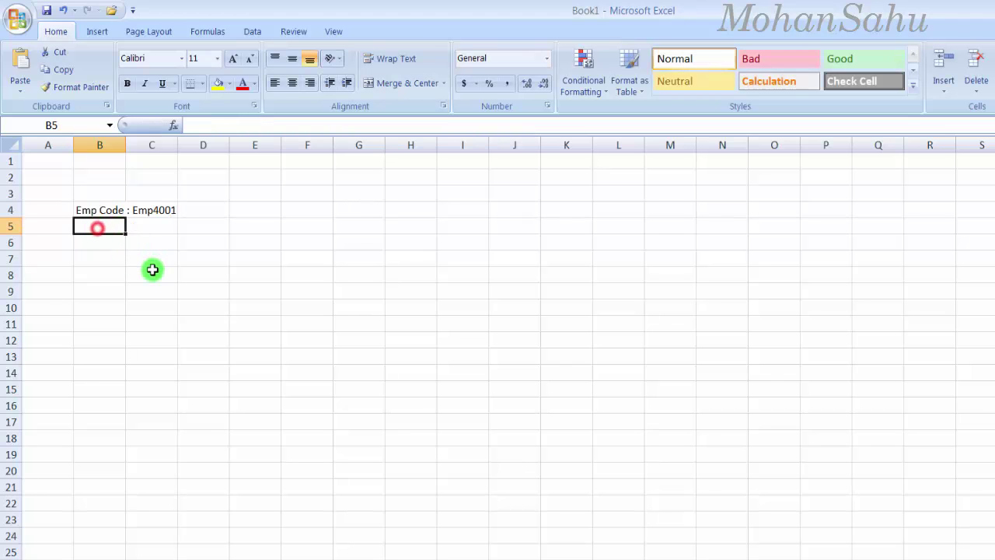
pyautogui.press('Return')
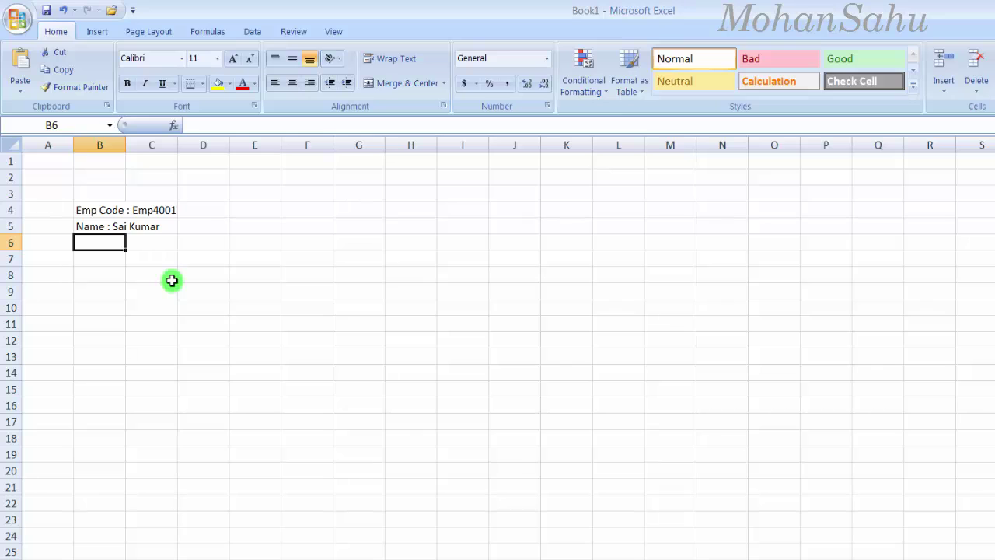
pyautogui.write('Ea')
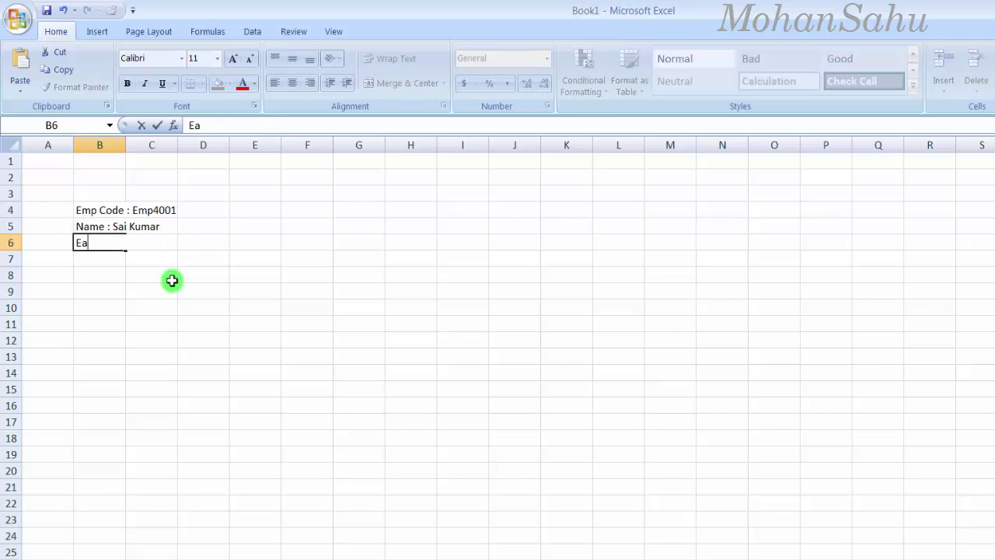
pyautogui.write('rnings')
pyautogui.press('Return')
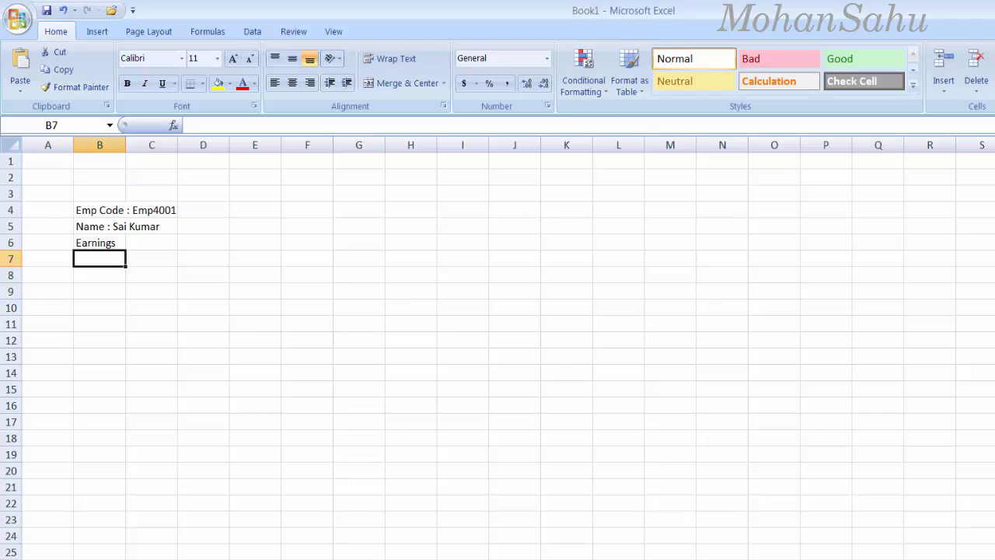
# Step: Widen columns B and C to fit the item names and amounts
pyautogui.keyDown('ctrl'); pyautogui.scroll(2, 758, 509); pyautogui.keyUp('ctrl')
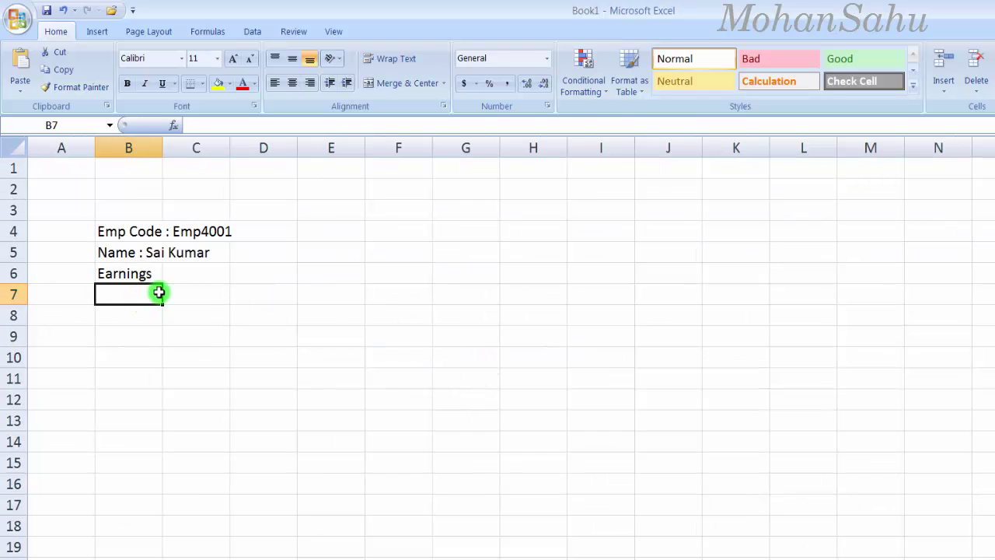
pyautogui.click(140, 274)
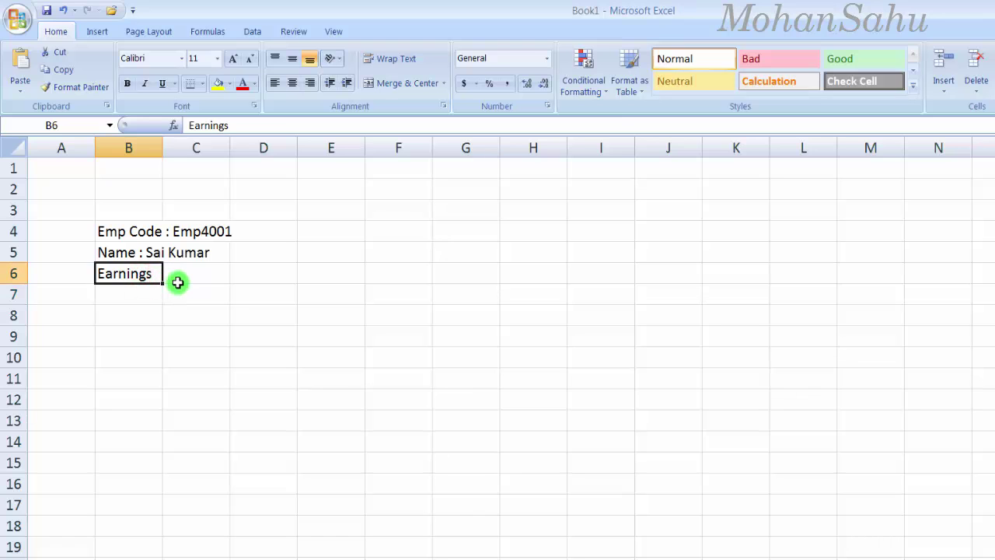
pyautogui.moveTo(230, 146); pyautogui.dragTo(365, 155)
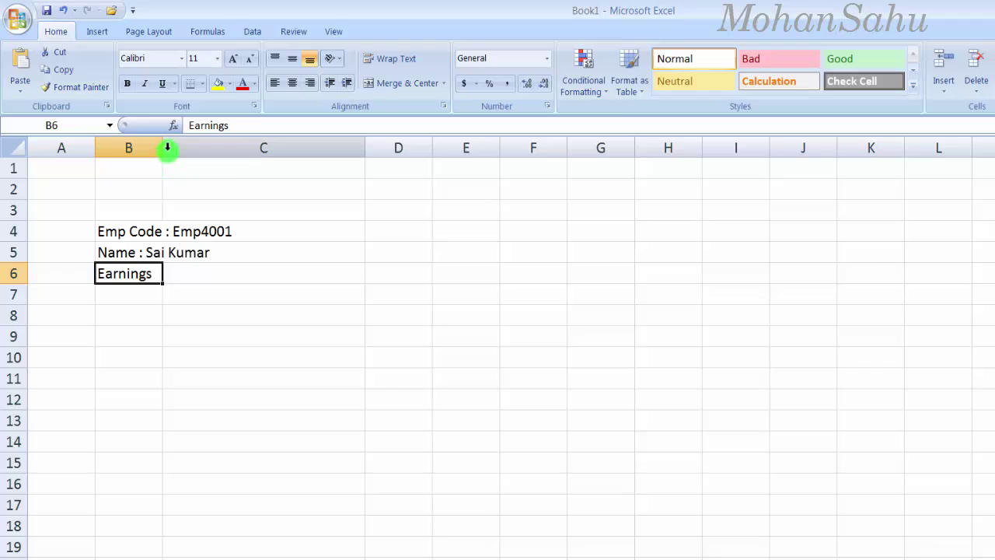
pyautogui.moveTo(164, 149); pyautogui.dragTo(261, 164)
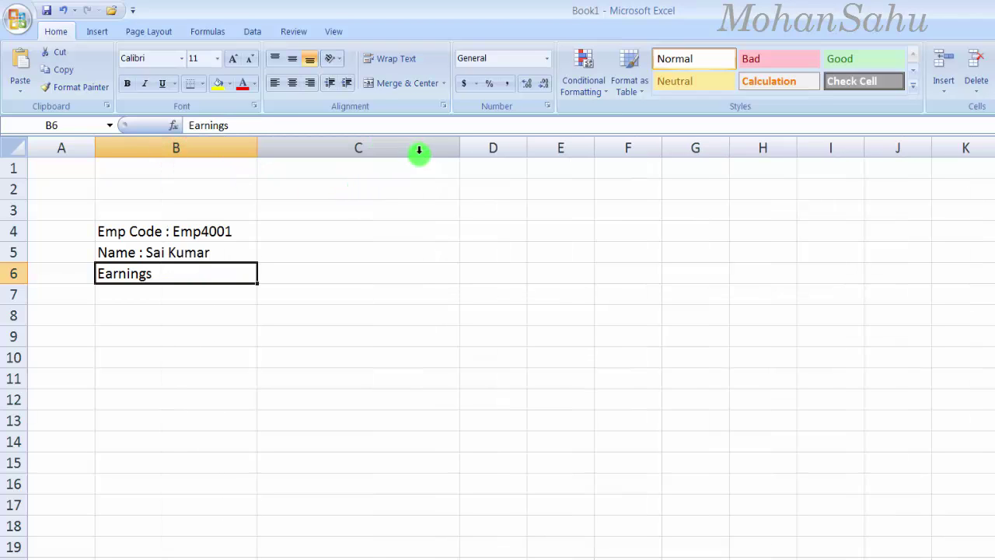
pyautogui.moveTo(463, 156); pyautogui.dragTo(493, 155)
pyautogui.click(287, 273)
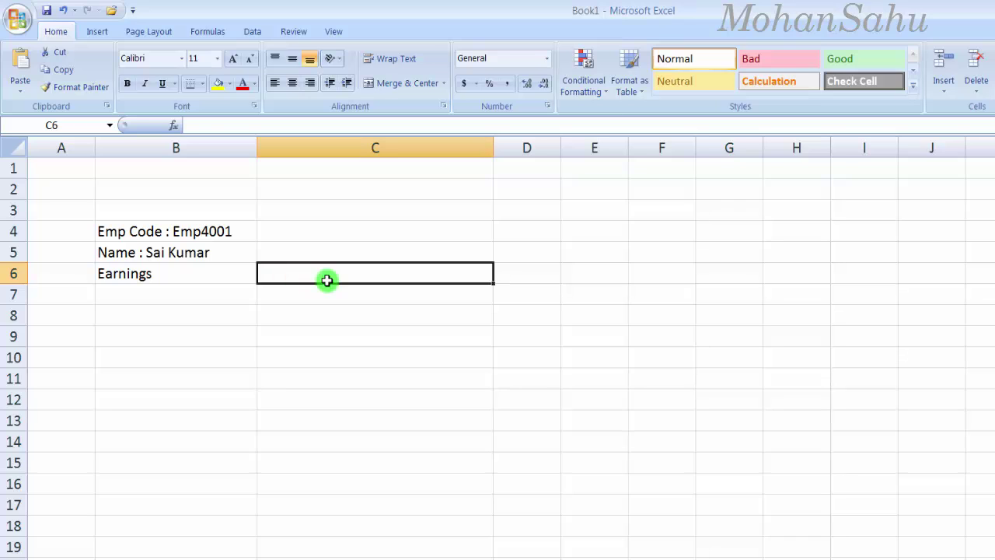
# Step: Enter the 'Amount Rs.' heading in C6
pyautogui.write('Amount Rs.')
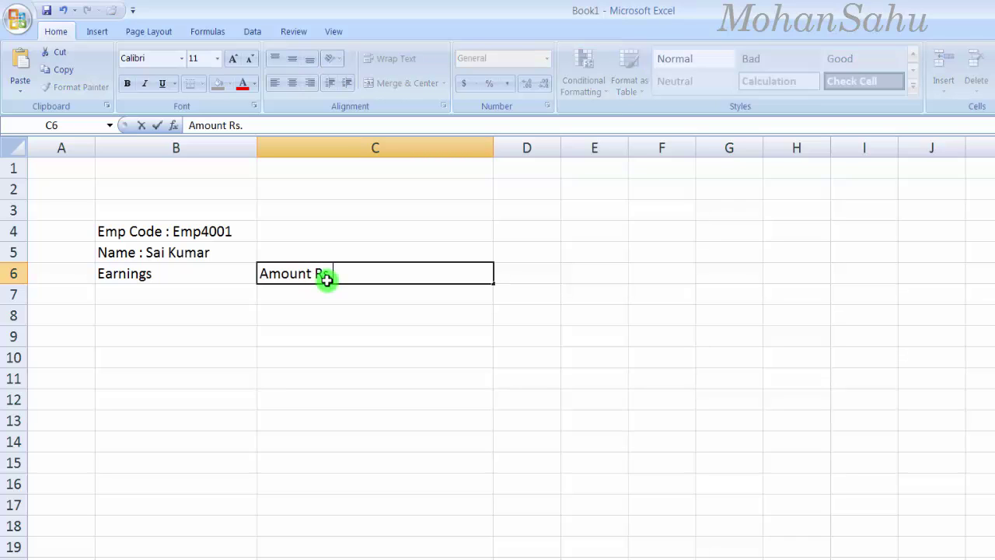
pyautogui.press('Tab')
pyautogui.press('Down')
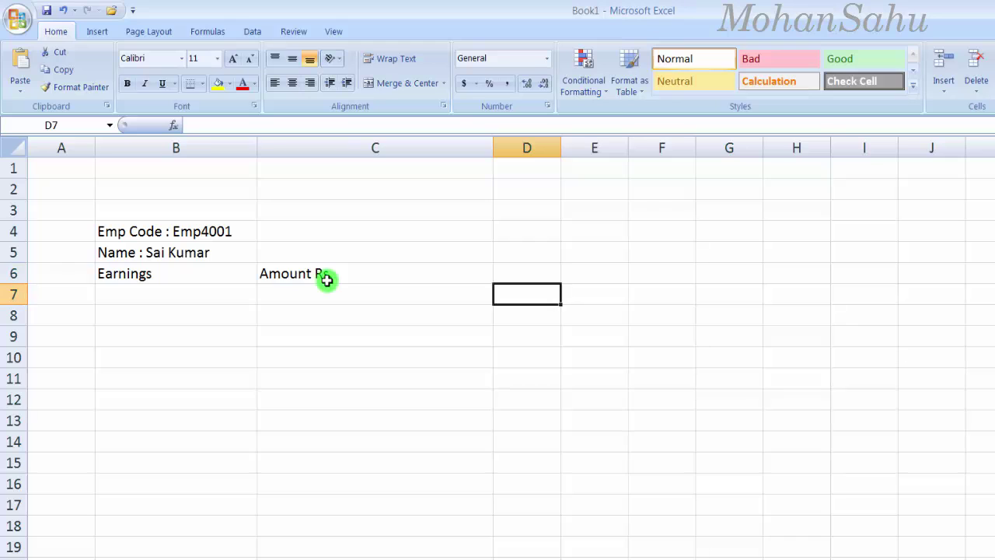
pyautogui.press('Home')
pyautogui.press('Right')
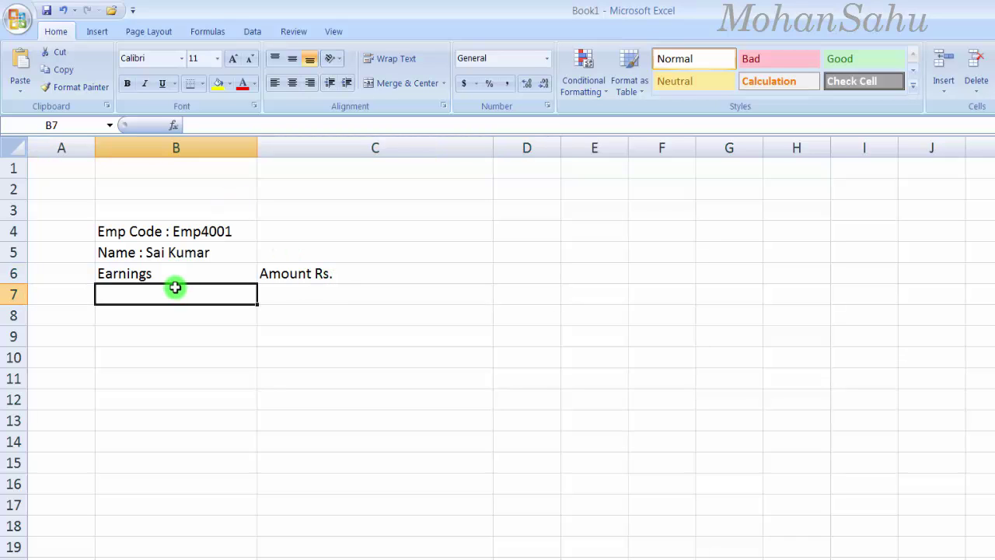
# Step: List Basica Salary, HRA, Special Allowance and Medical Allowance in B7:B10
pyautogui.write('B')
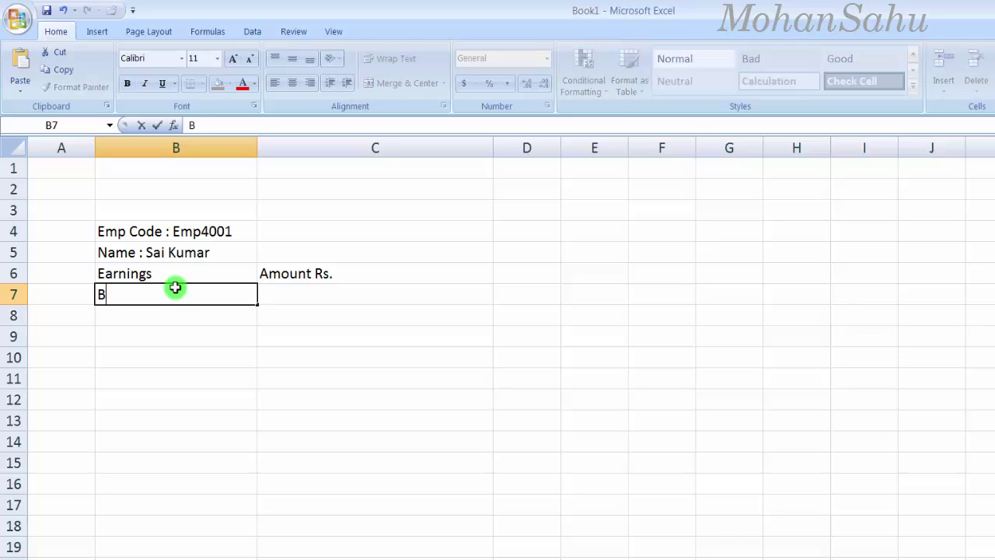
pyautogui.write('asica Salary')
pyautogui.press('Return')
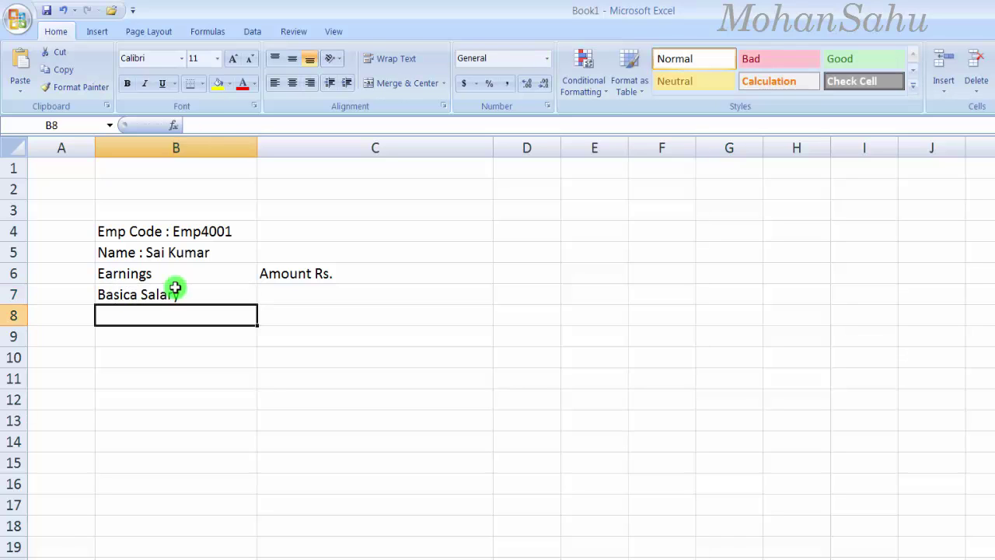
pyautogui.write('HR')
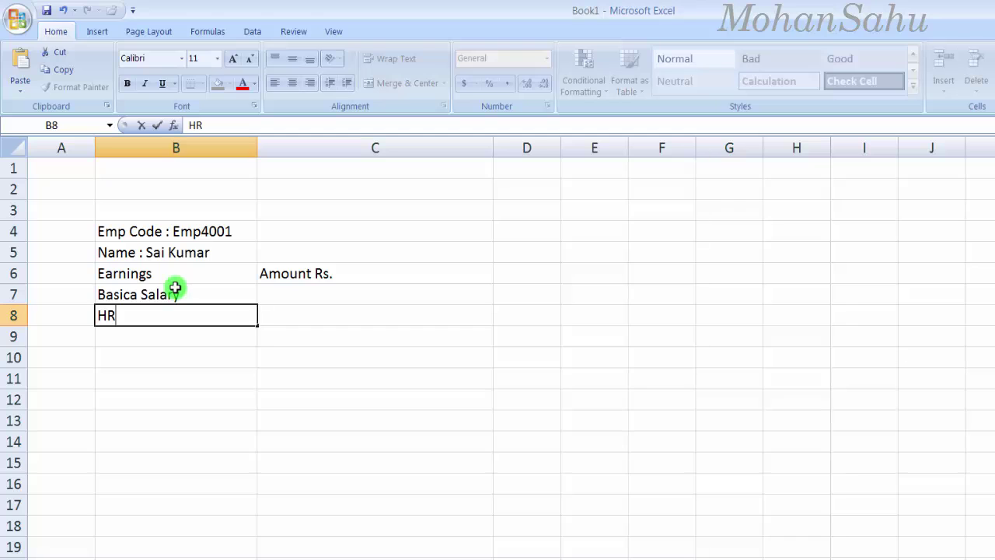
pyautogui.write('A')
pyautogui.press('Return')
pyautogui.write('Special Allowance')
pyautogui.press('Return')
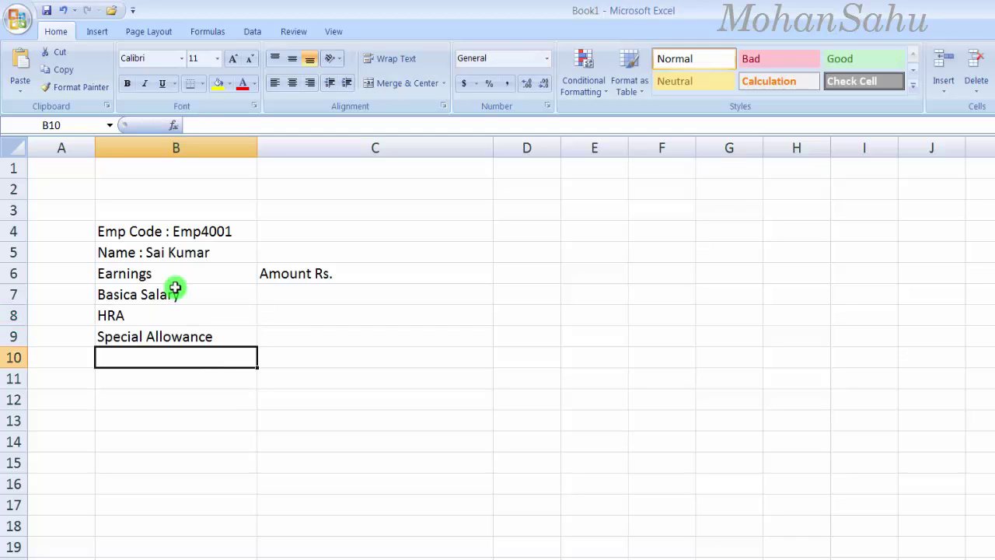
pyautogui.write('Medical Allowance')
pyautogui.press('Return')
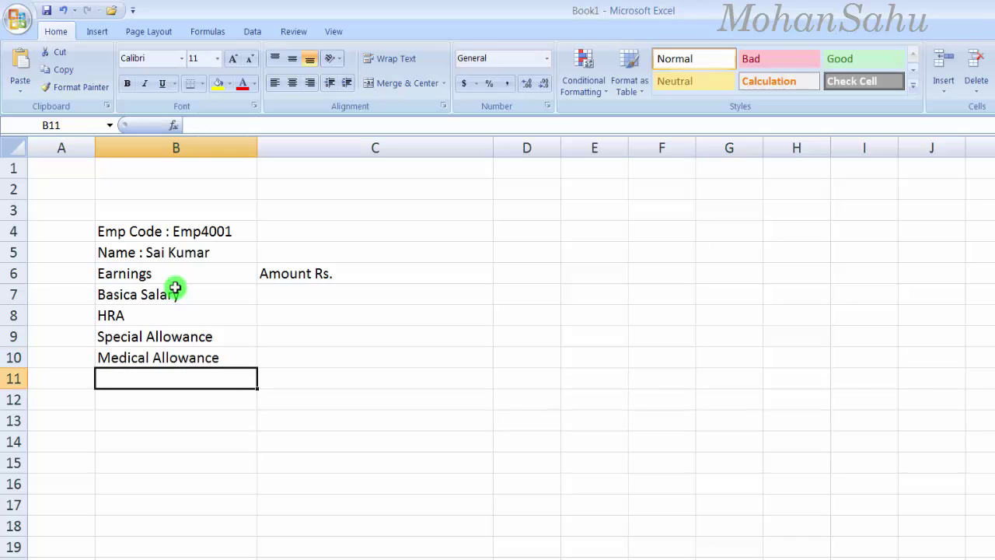
# Step: Add Othere Allowance, Conveyance and Incentive in B11:B13, then select the B6:C6 headings
pyautogui.write('Othere')
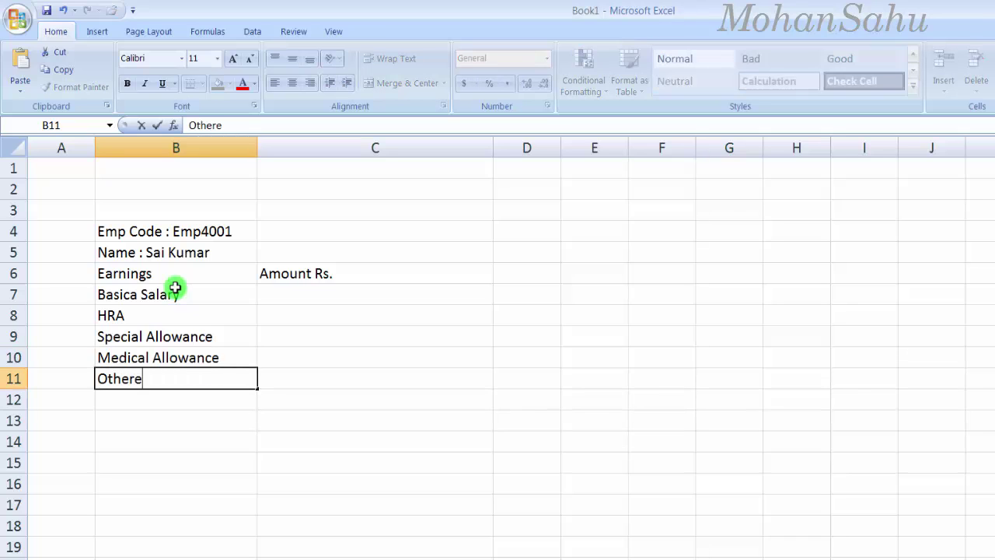
pyautogui.write(' Allowance')
pyautogui.press('Return')
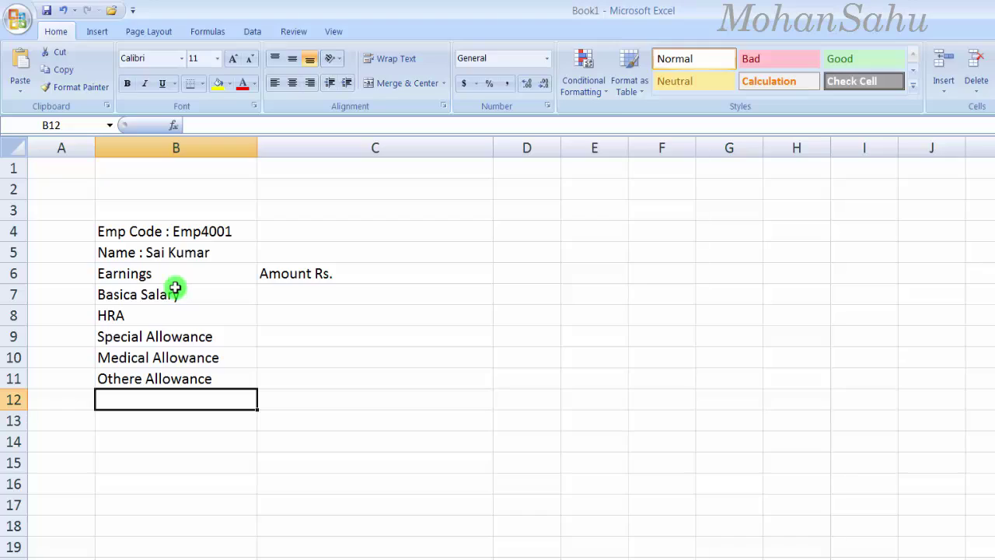
pyautogui.write('Conveyance')
pyautogui.press('Return')
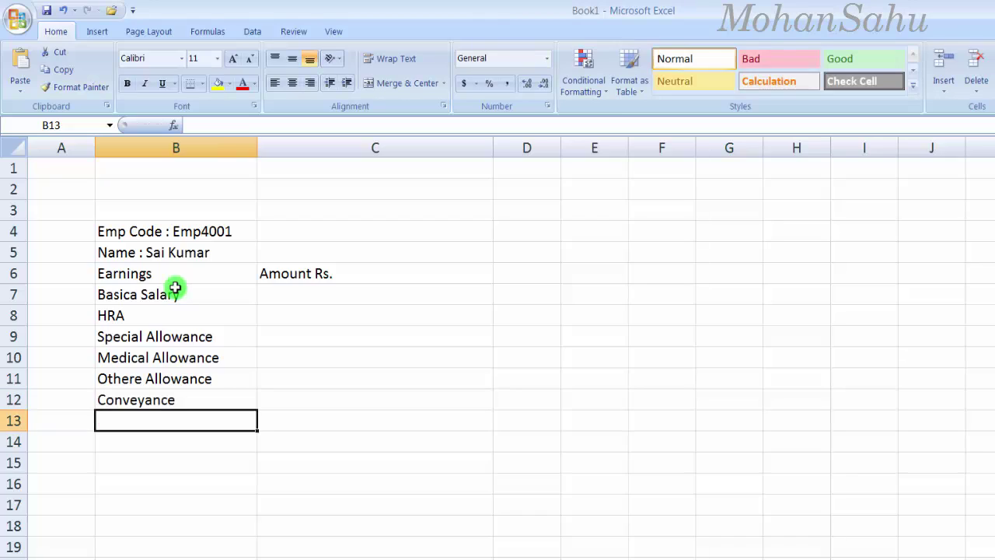
pyautogui.write('Incentive')
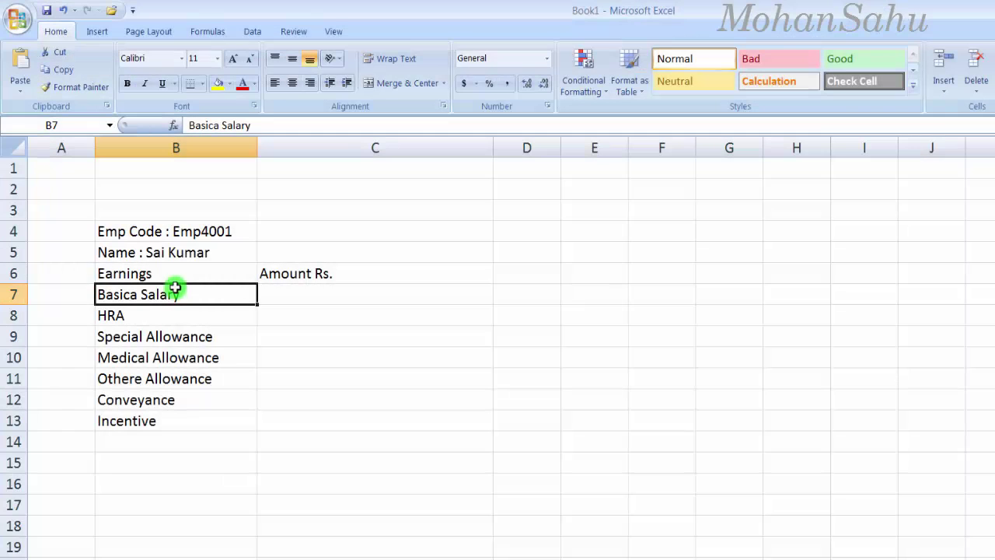
pyautogui.press('Up')
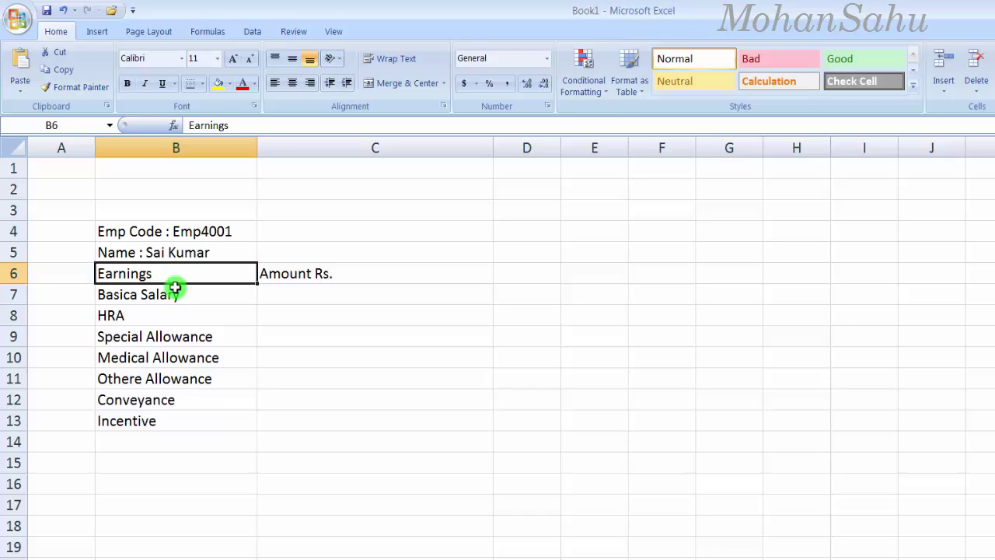
pyautogui.hotkey('shift', 'Right')
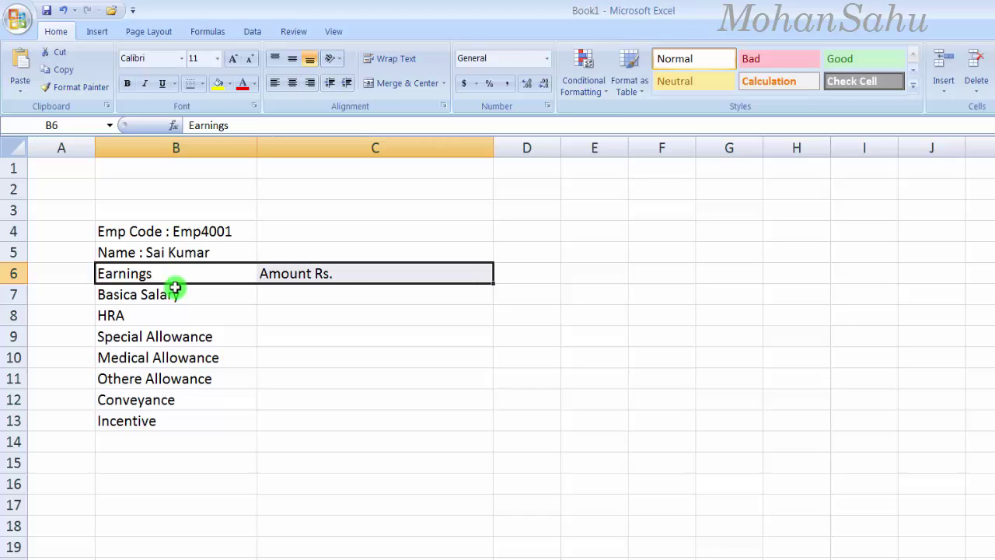
# Step: Bold the Earnings and Amount Rs. headings and enter basic salary 20000 in C7
pyautogui.hotkey('ctrl', 'b')
pyautogui.click(270, 308)
pyautogui.click(172, 273)
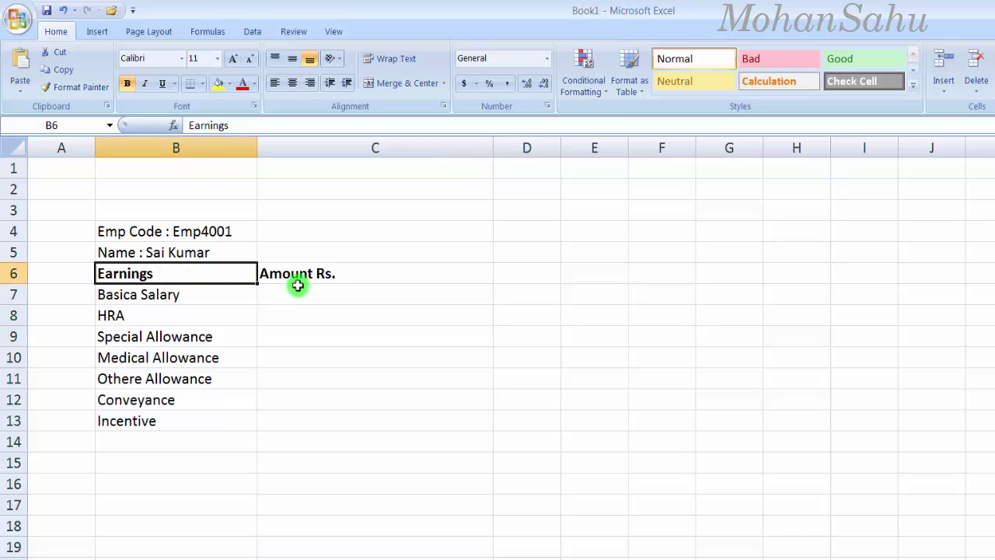
pyautogui.click(191, 294)
pyautogui.click(295, 293)
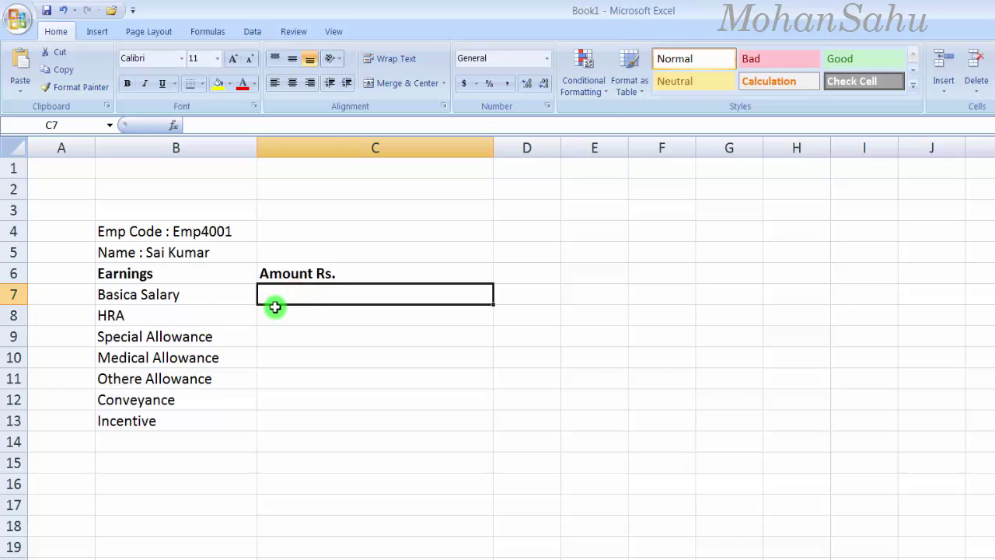
pyautogui.write('20000')
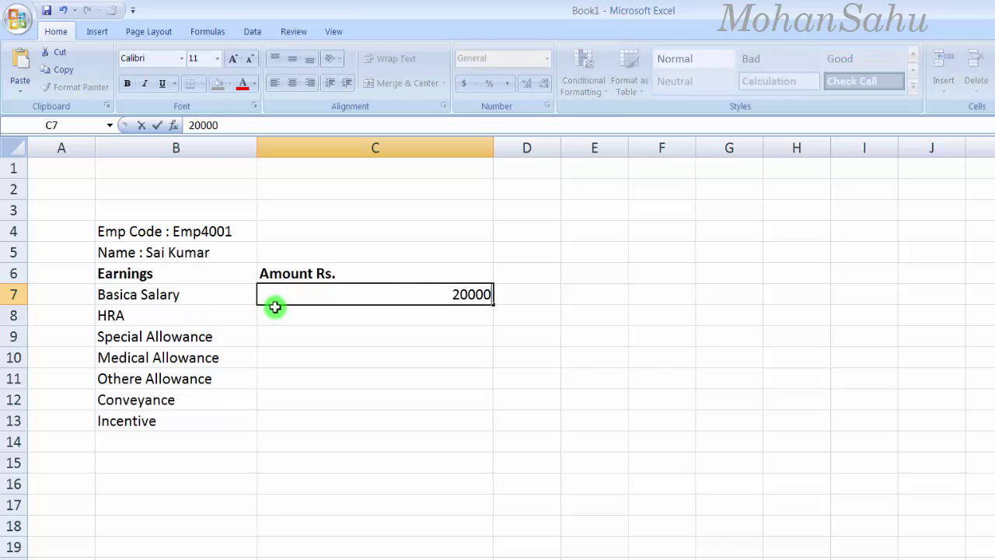
pyautogui.press('Return')
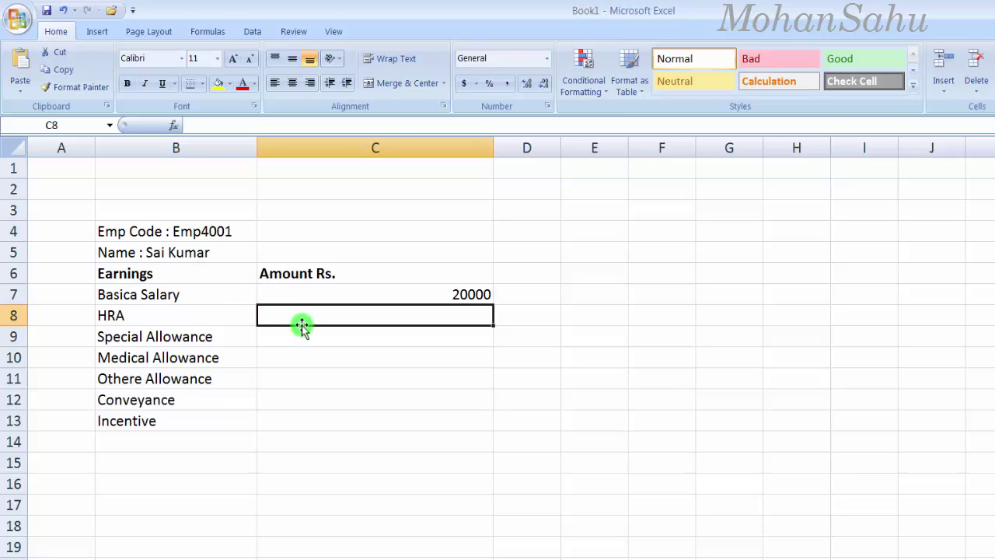
# Step: Set HRA in C8 to =C7*15%, giving 3000
pyautogui.write('=')
pyautogui.click(300, 292)
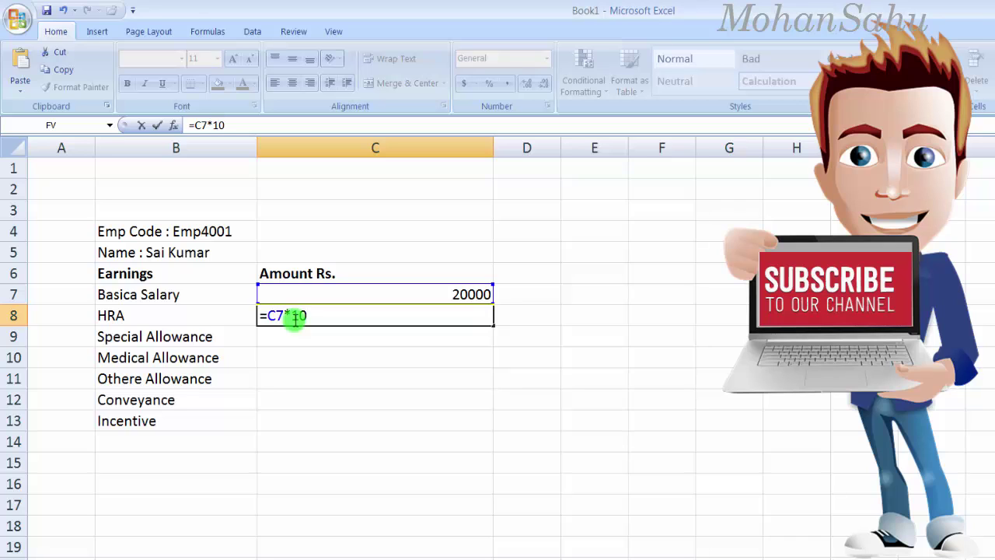
pyautogui.write('15')
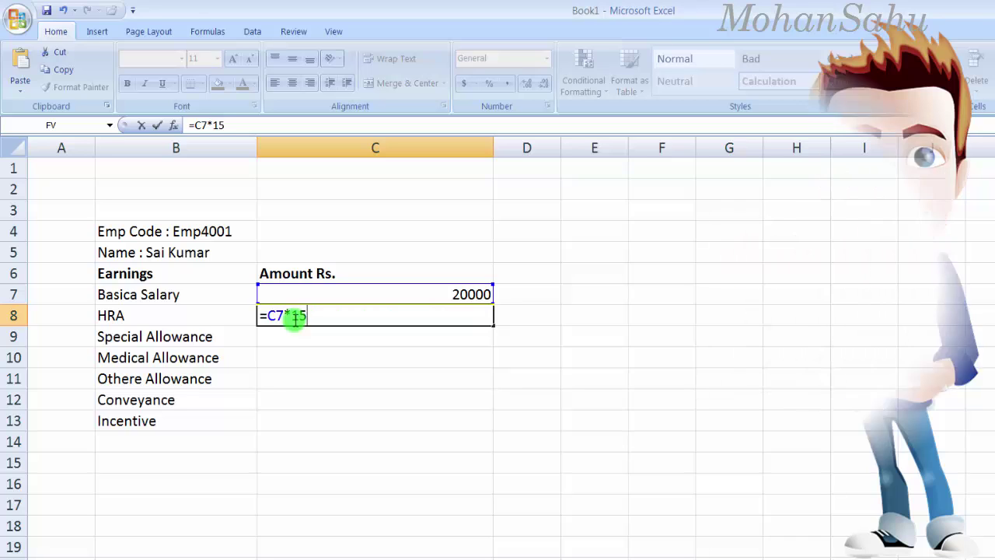
pyautogui.write('%')
pyautogui.press('Return')
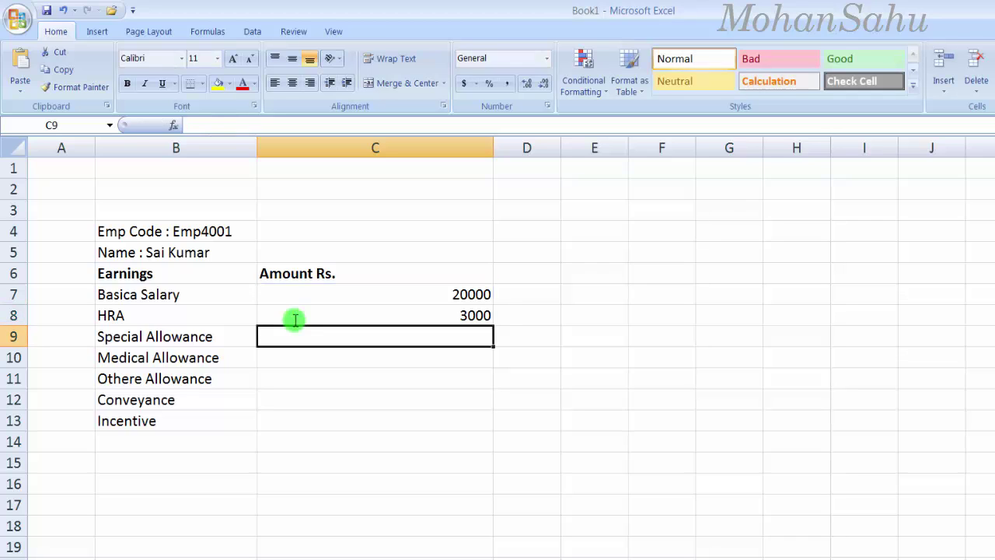
# Step: Set Special Allowance to =C7*15% (3000) and Medical Allowance to =C7*10% (2000)
pyautogui.write('=')
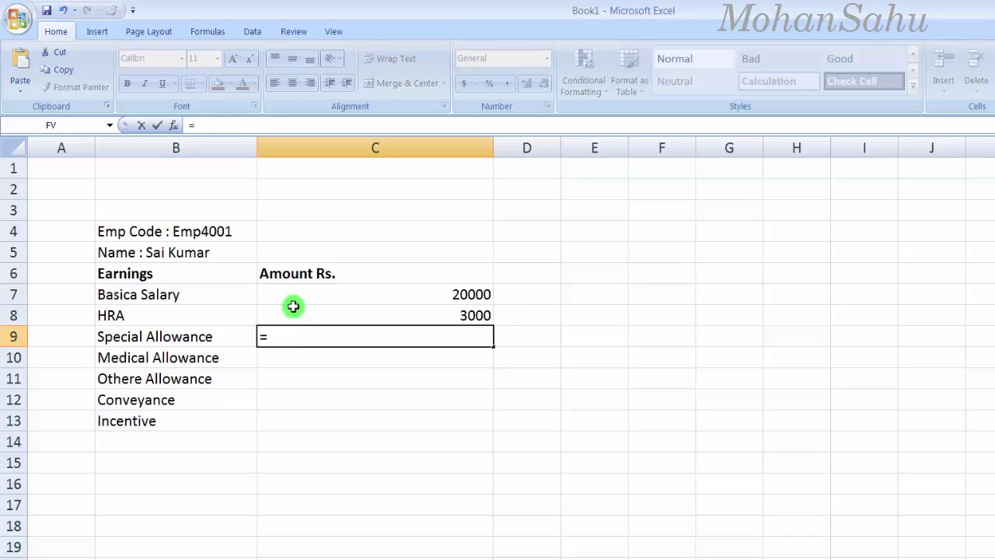
pyautogui.click(291, 302)
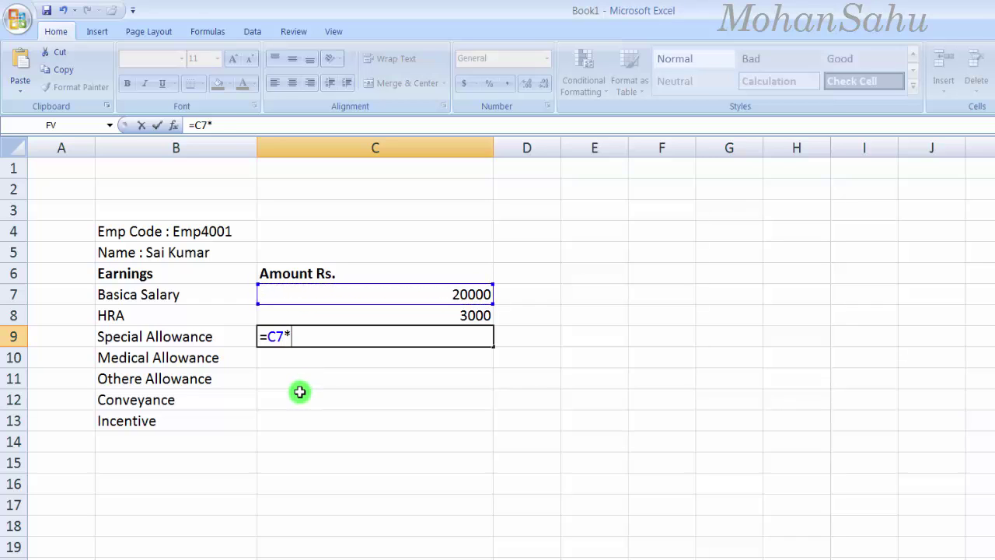
pyautogui.press('Return')
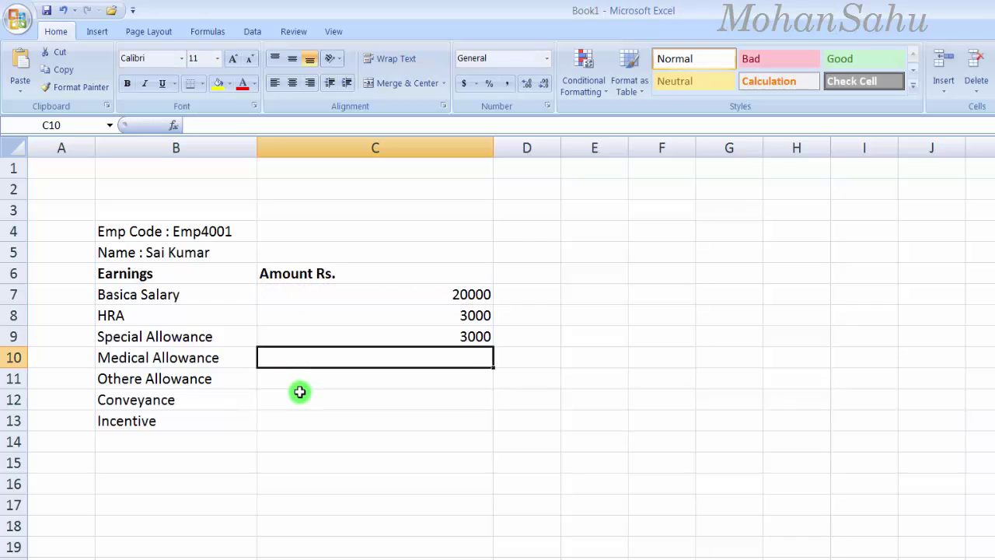
pyautogui.write('=')
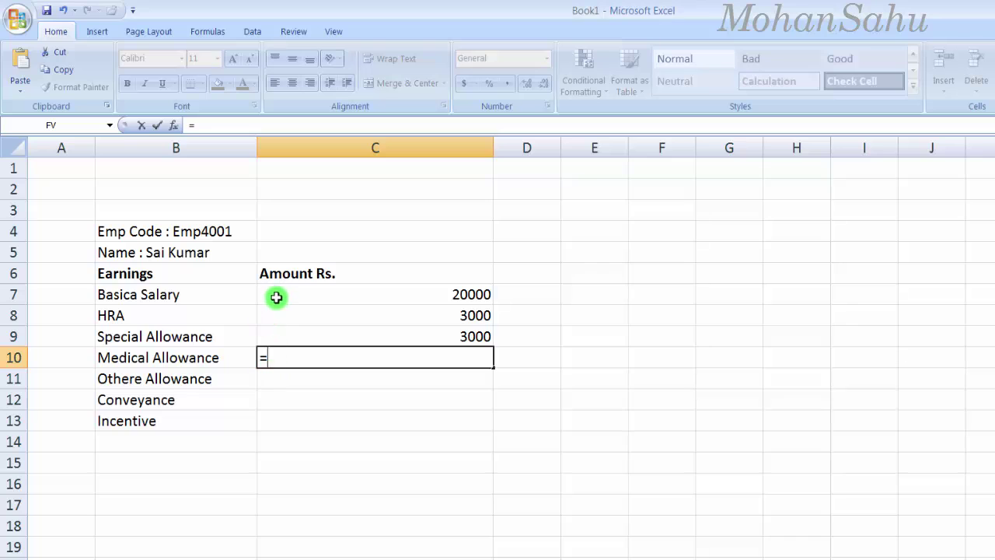
pyautogui.click(276, 295)
pyautogui.write('*')
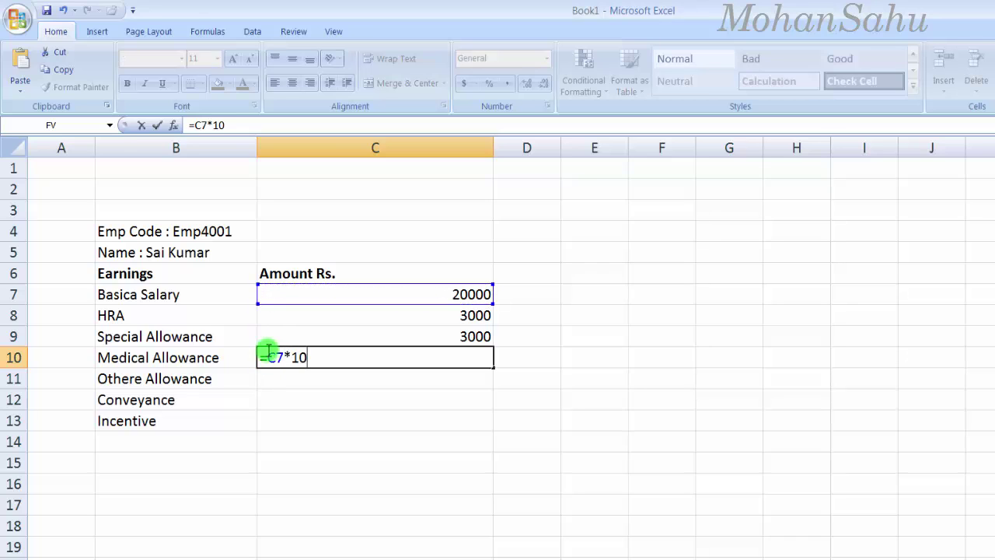
pyautogui.press('Return')
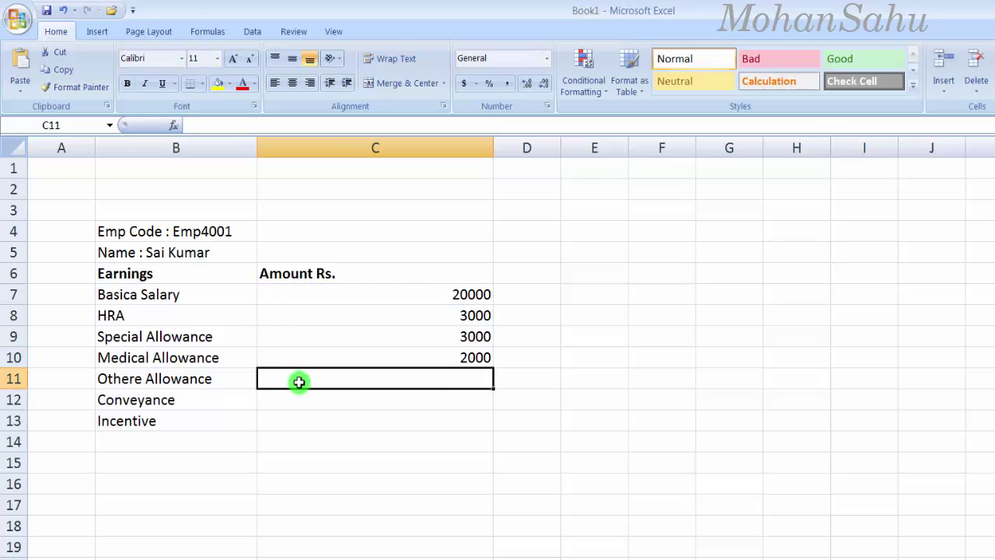
# Step: Set Othere Allowance to =C7*8% (1600), Conveyance to =C7*12% (2400), and Incentive to 0
pyautogui.write('=')
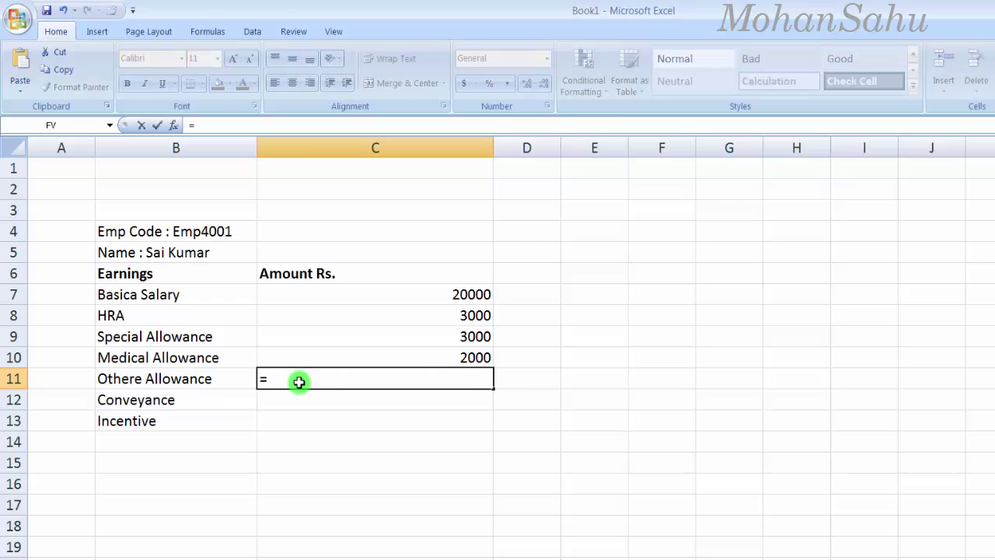
pyautogui.click(291, 294)
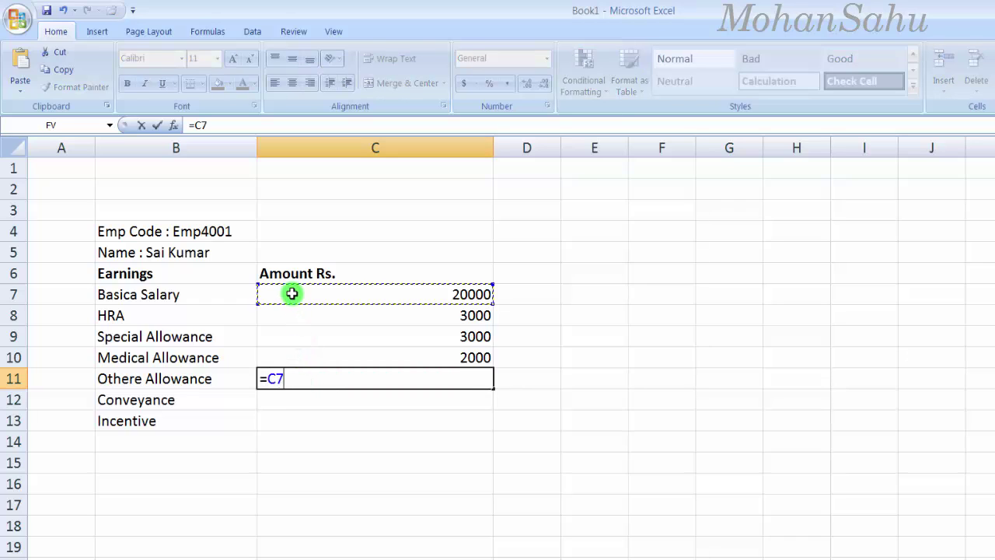
pyautogui.write('*')
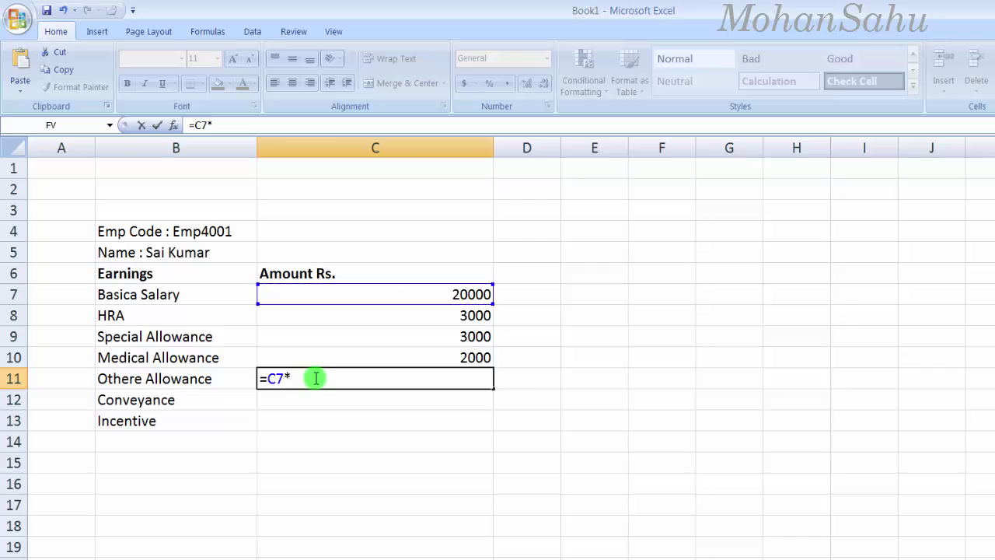
pyautogui.press('Return')
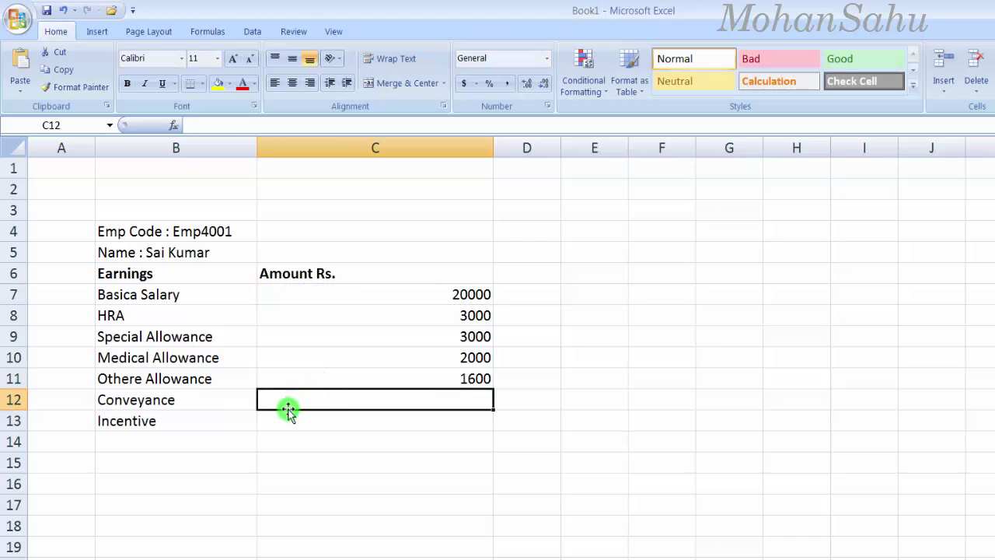
pyautogui.write('=')
pyautogui.click(304, 294)
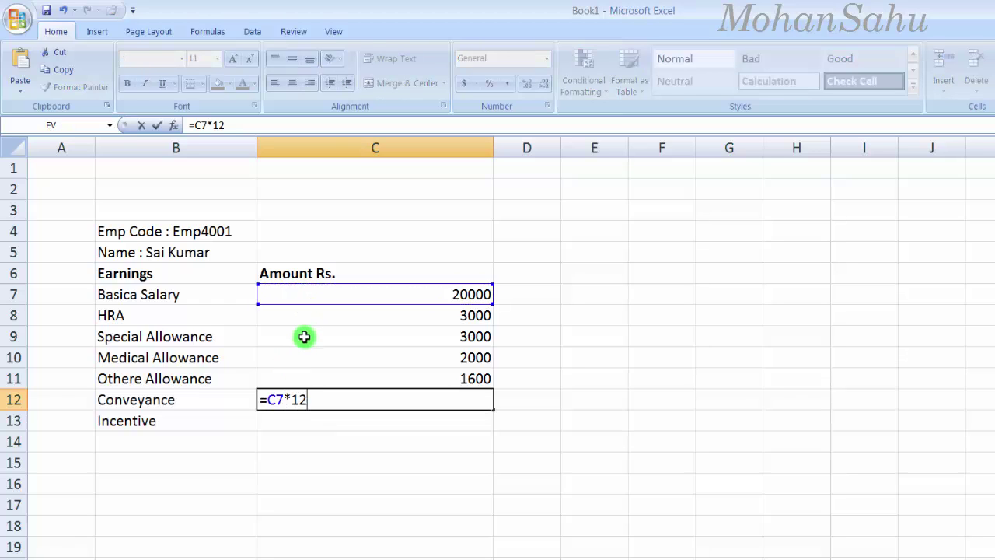
pyautogui.press('Return')
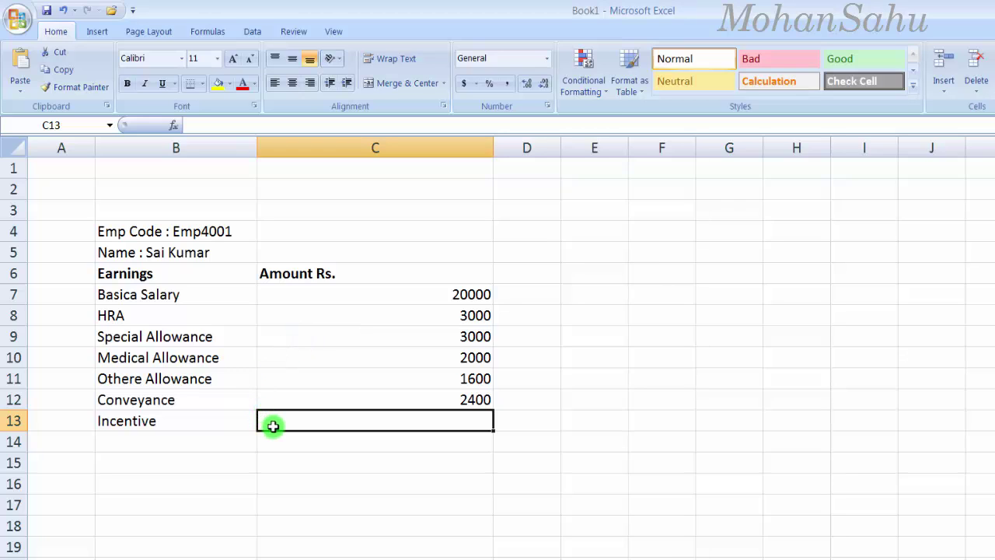
pyautogui.write('0')
pyautogui.press('Return')
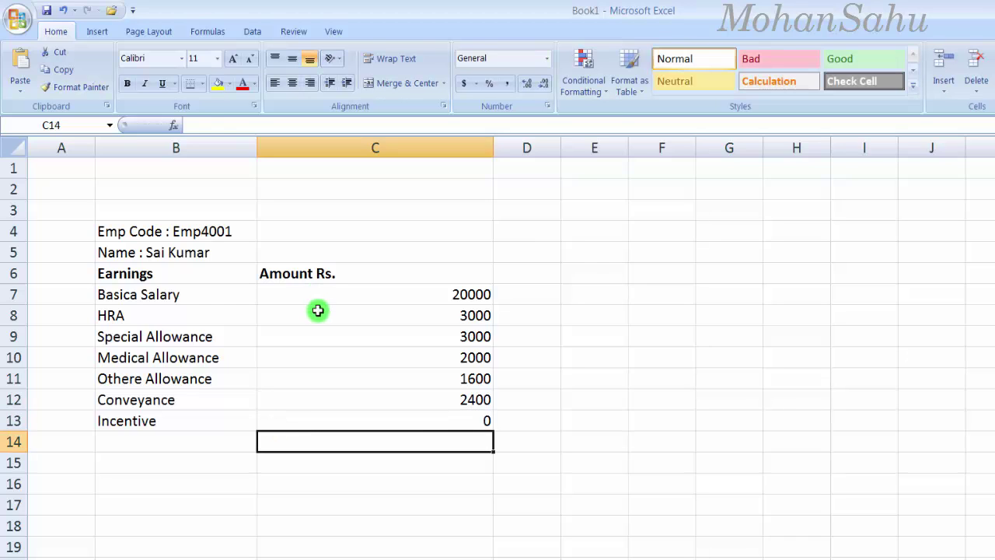
pyautogui.click(319, 311)
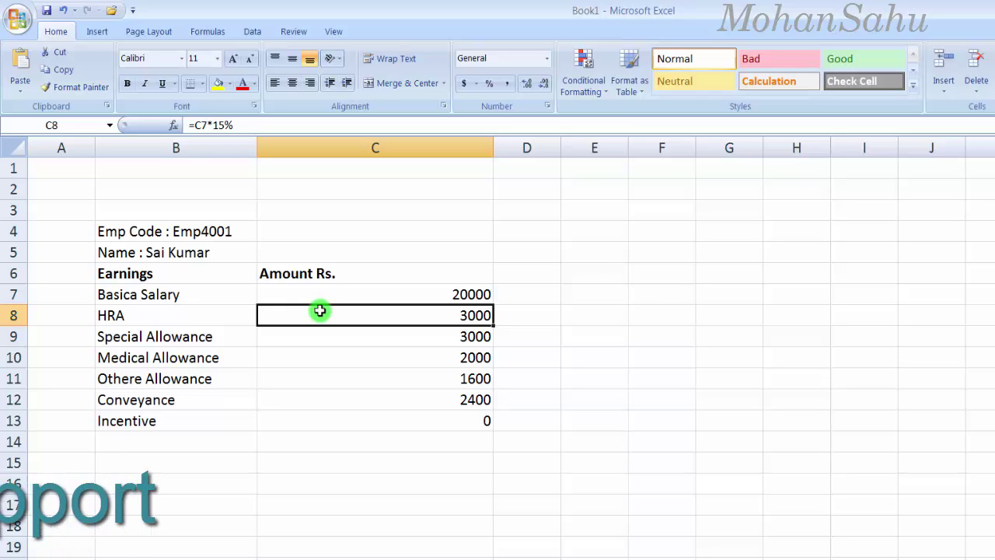
# Step: Widen column D to hold the deductions list beside the earnings
pyautogui.click(525, 276)
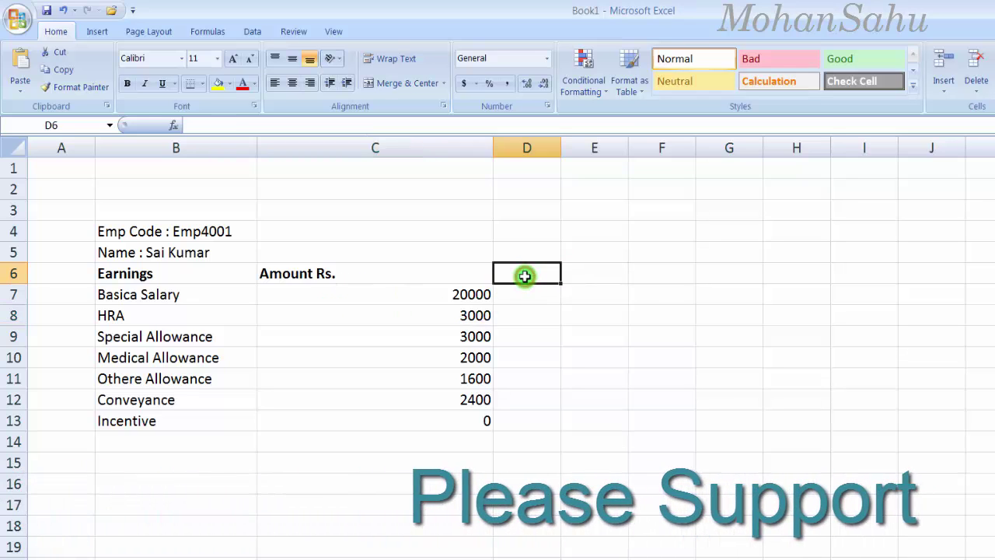
pyautogui.click(521, 292)
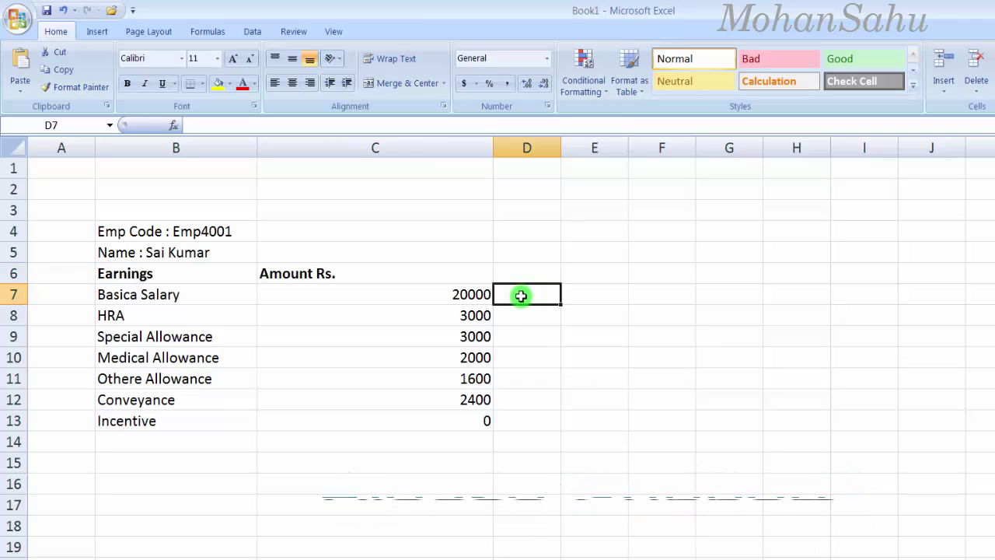
pyautogui.moveTo(561, 149); pyautogui.dragTo(631, 148)
pyautogui.click(563, 291)
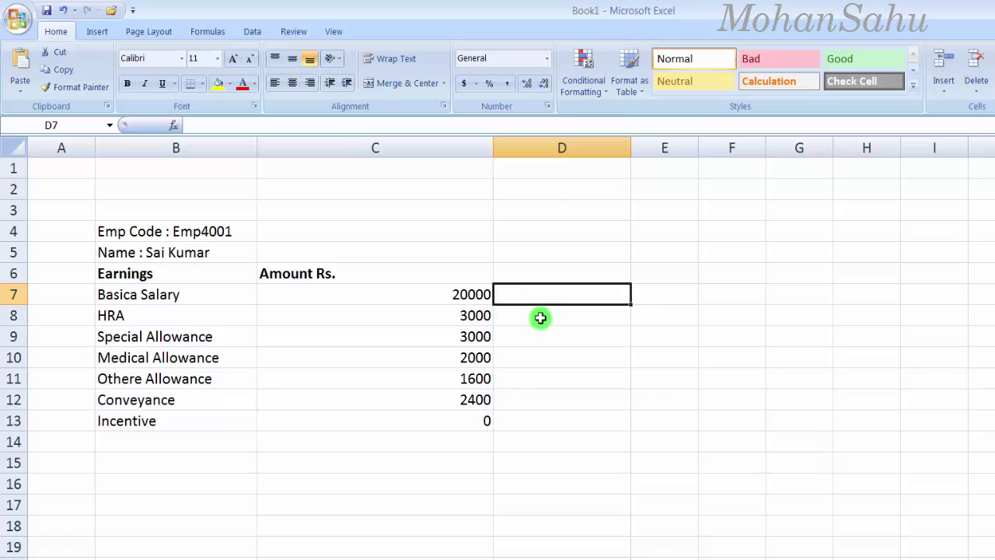
pyautogui.click(121, 279)
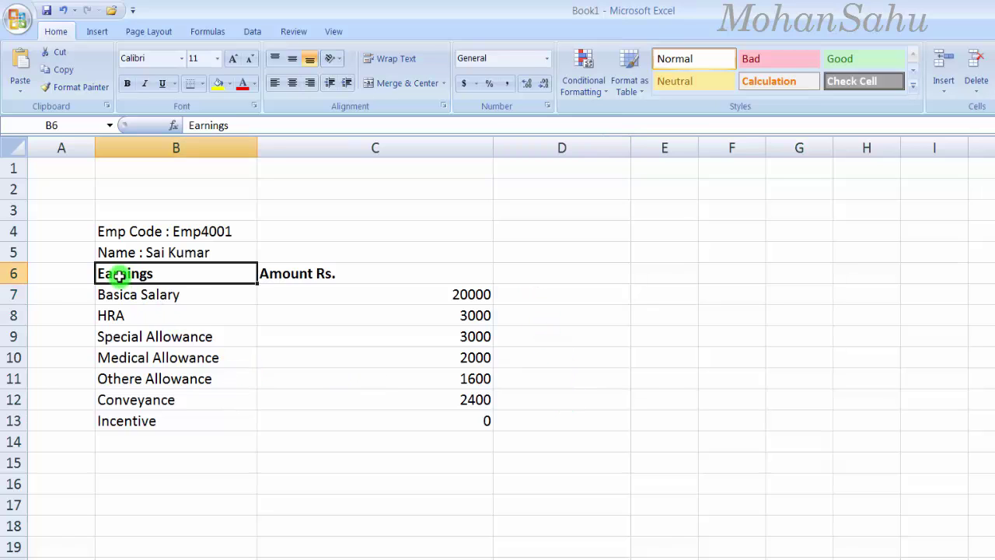
pyautogui.moveTo(125, 296); pyautogui.dragTo(142, 428)
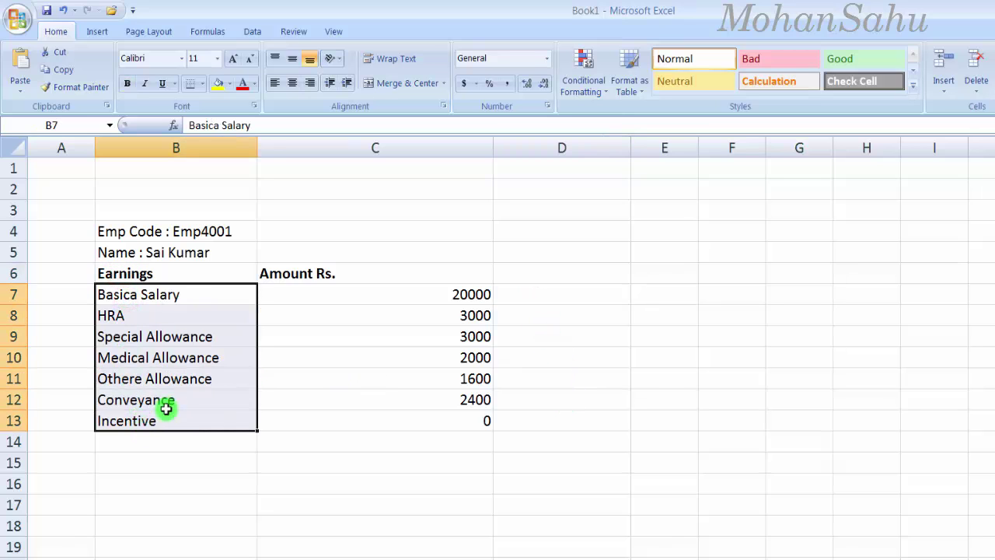
pyautogui.moveTo(545, 297); pyautogui.dragTo(536, 414)
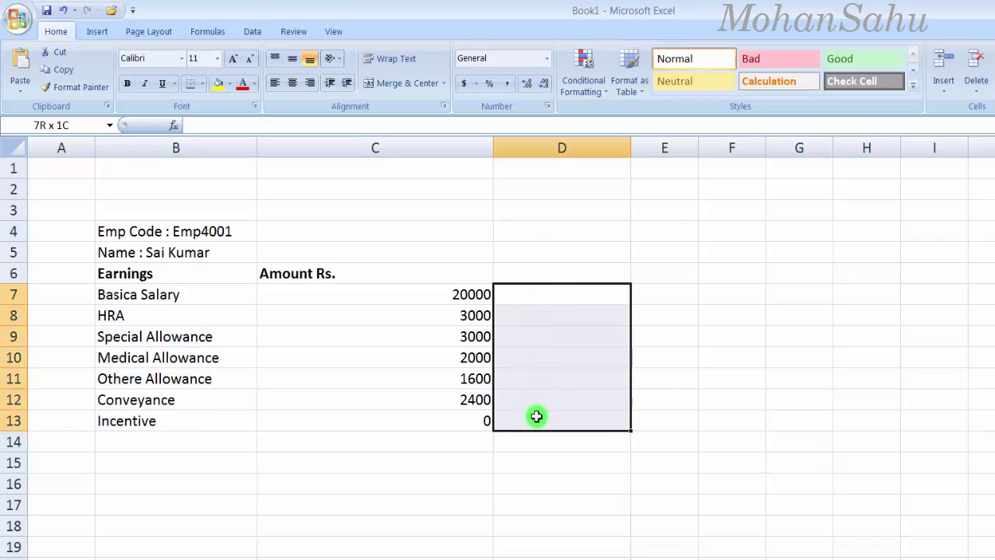
pyautogui.click(522, 269)
# Step: Add a bold 'Deductions' heading in D6 with Professional Tax and Income Tax in D7:D8
pyautogui.write('De')
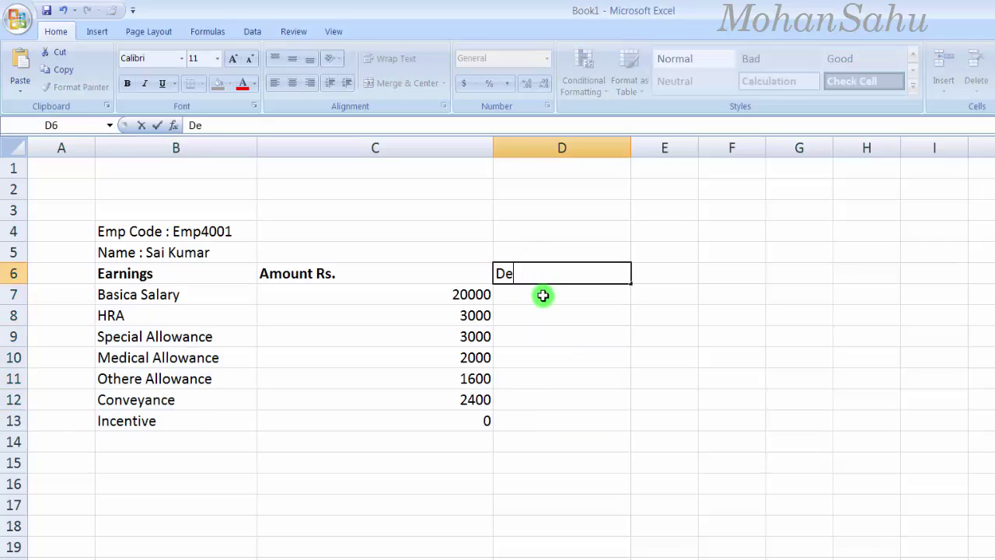
pyautogui.write('ductio')
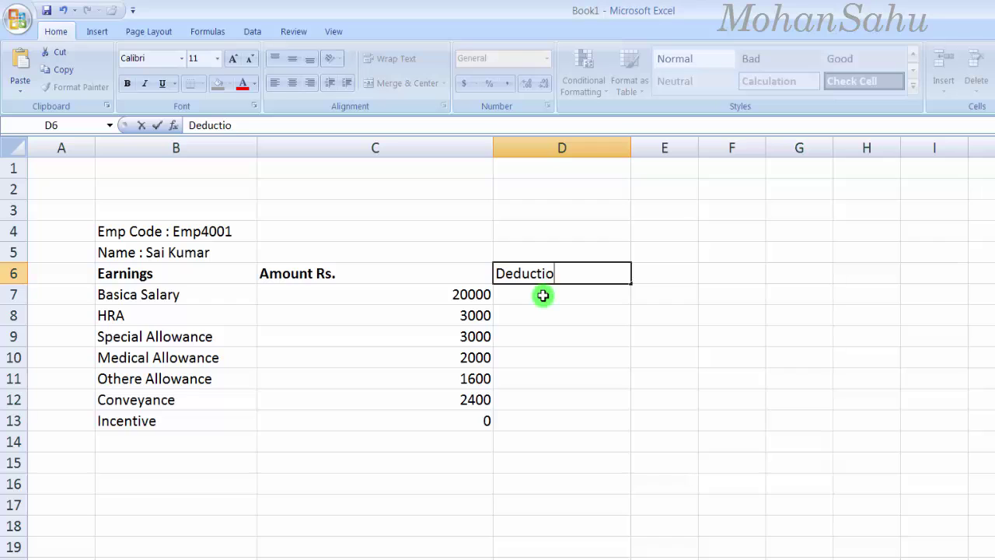
pyautogui.write('ns')
pyautogui.click(543, 296)
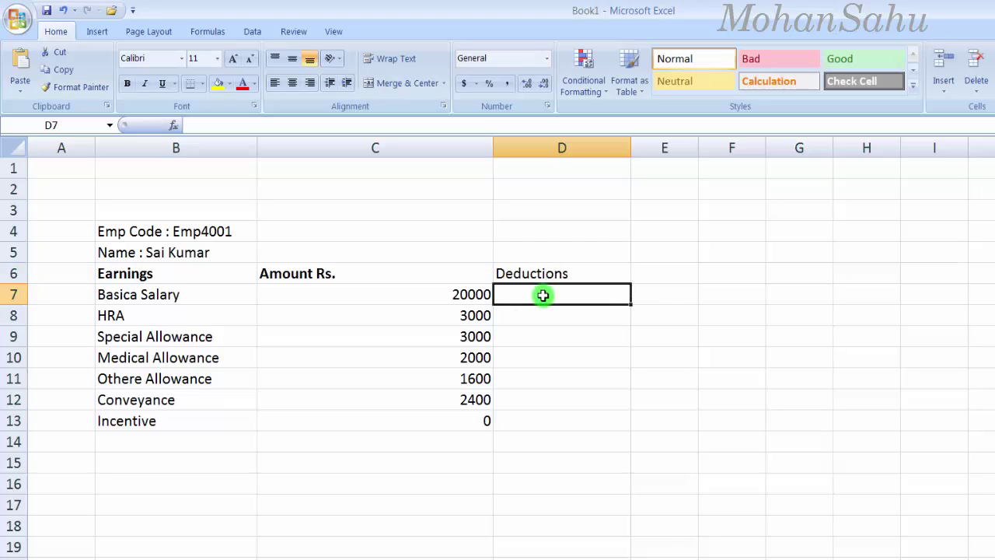
pyautogui.write('Prof')
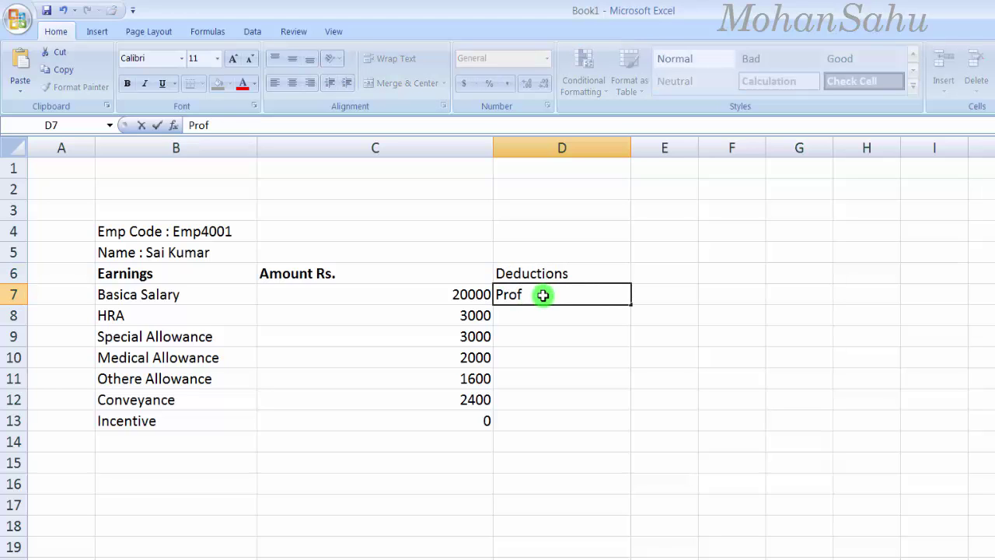
pyautogui.write('essional Tax')
pyautogui.press('Return')
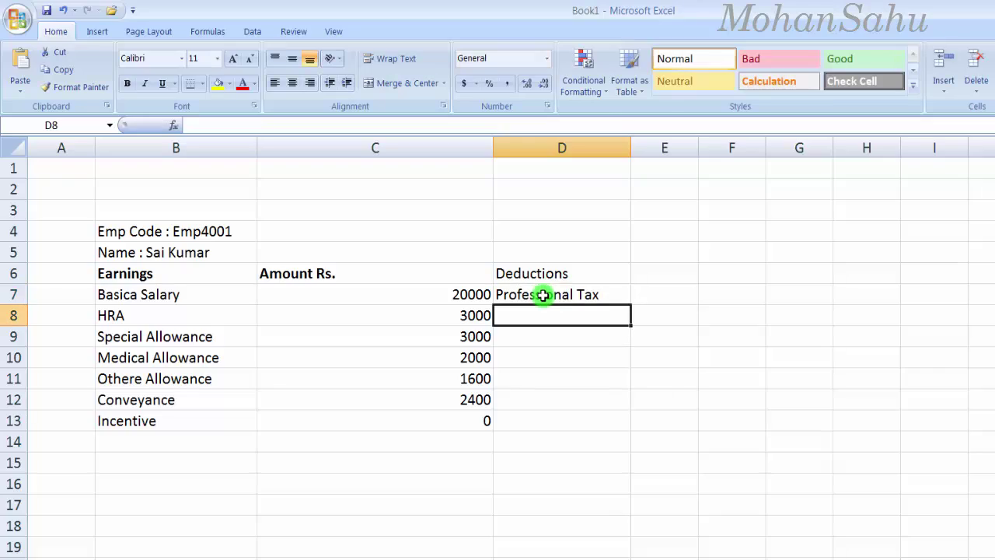
pyautogui.write('Income Tax')
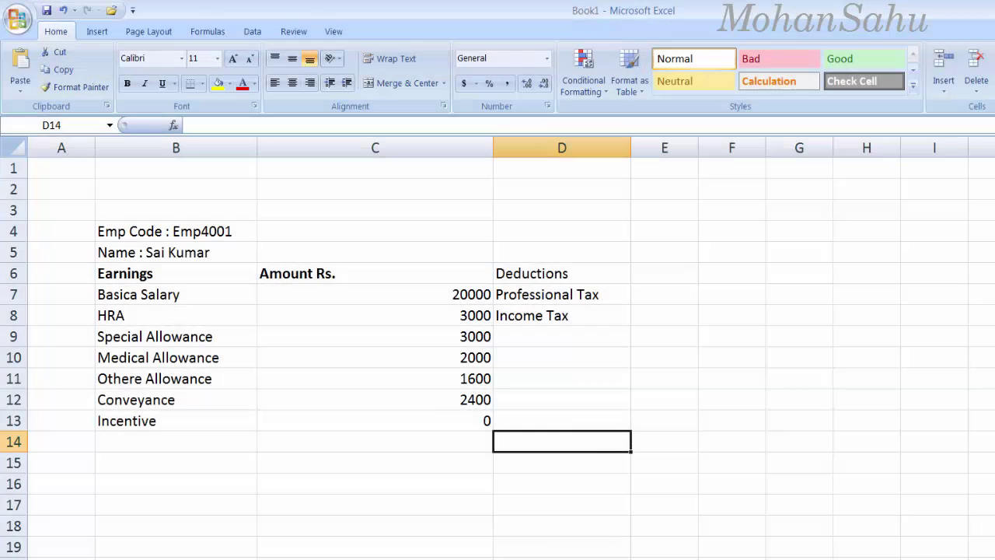
pyautogui.click(531, 272)
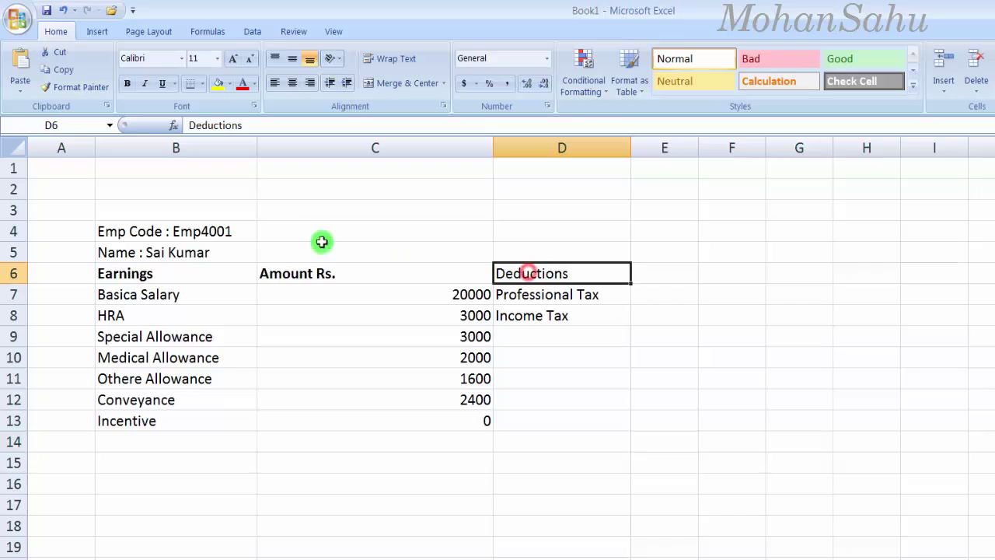
pyautogui.click(127, 84)
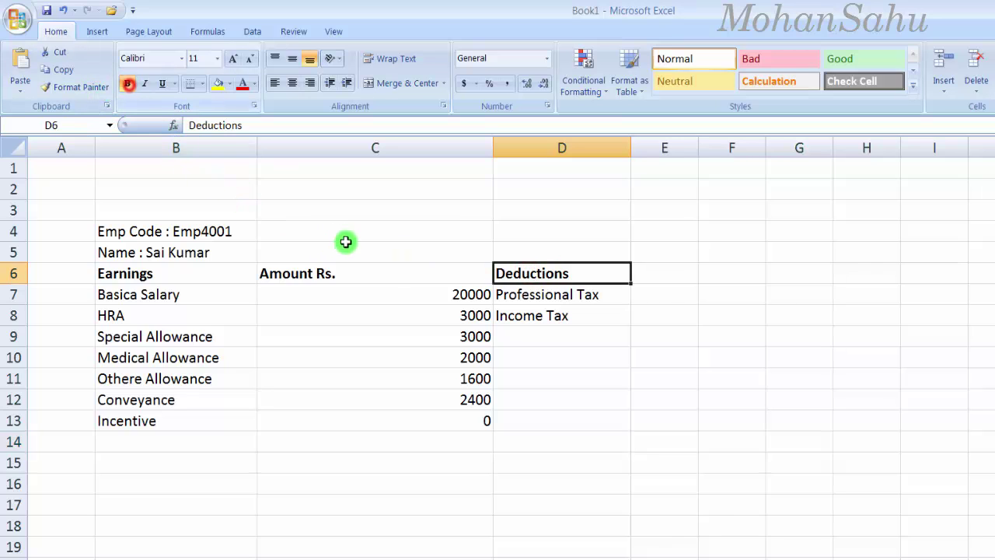
pyautogui.click(525, 394)
pyautogui.moveTo(504, 299); pyautogui.dragTo(515, 313)
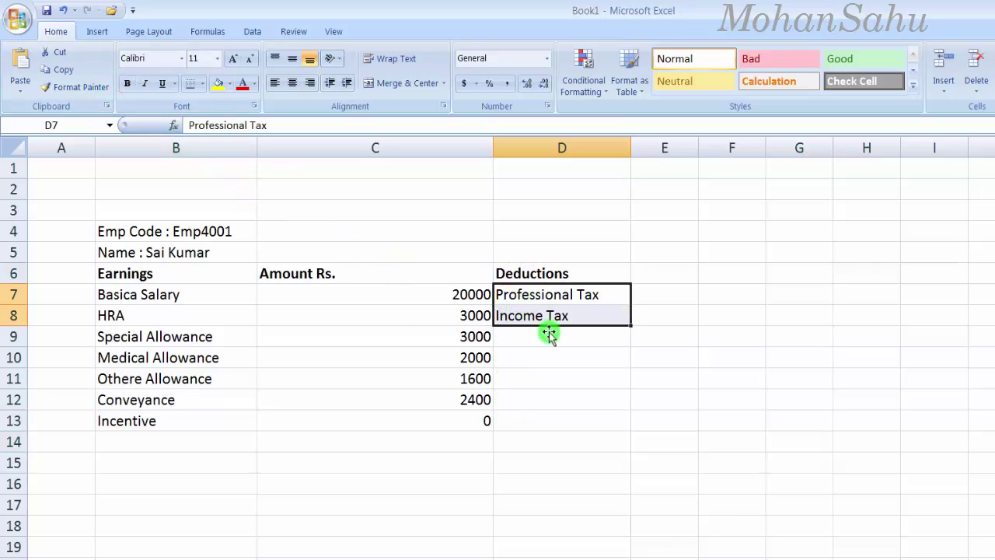
# Step: Review the earnings amounts C7:C12 and pick B14 for the gross salary row
pyautogui.click(211, 449)
pyautogui.click(370, 448)
pyautogui.moveTo(366, 298); pyautogui.dragTo(378, 399)
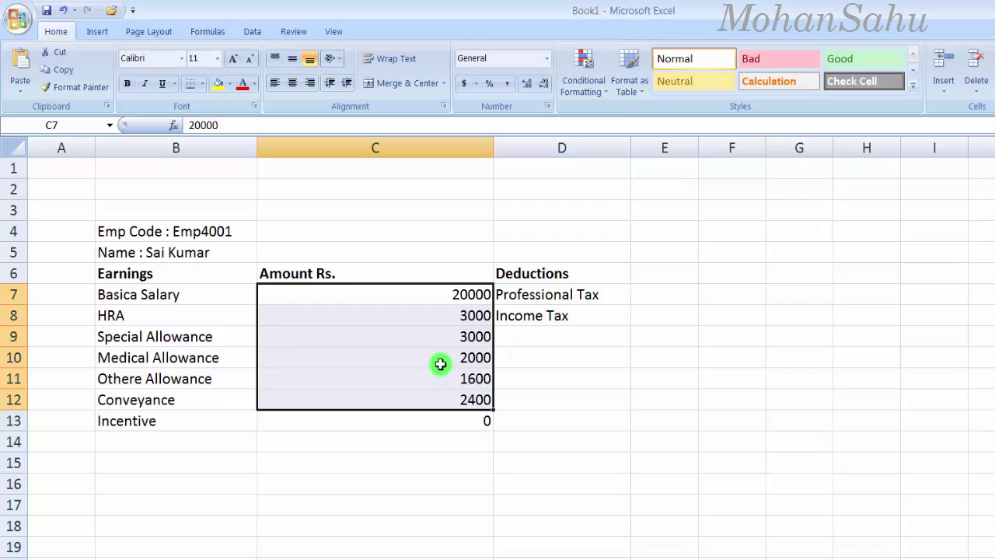
pyautogui.click(179, 440)
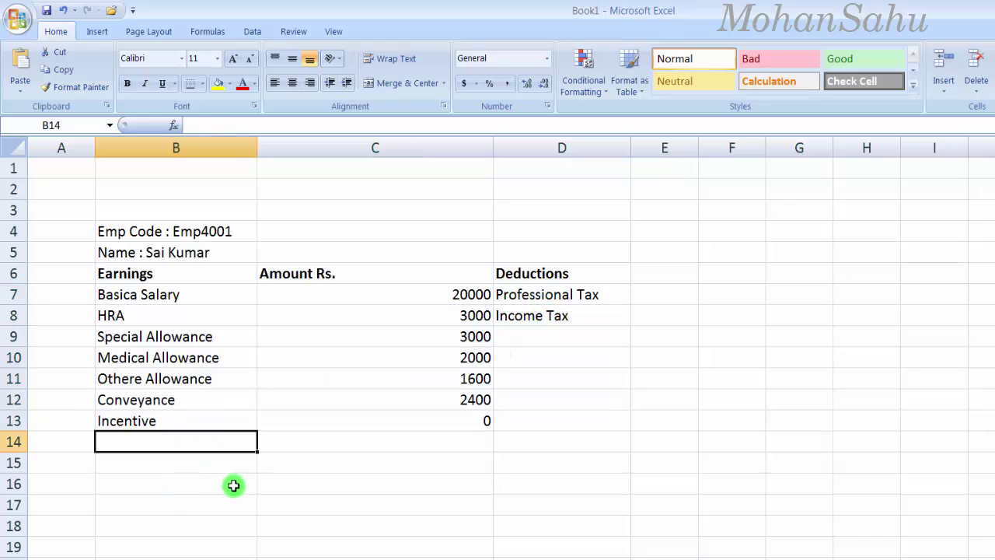
# Step: Label B14 'Gross Salary' and AutoSum C7:C13 in C14, showing 32000
pyautogui.write('Gross S')
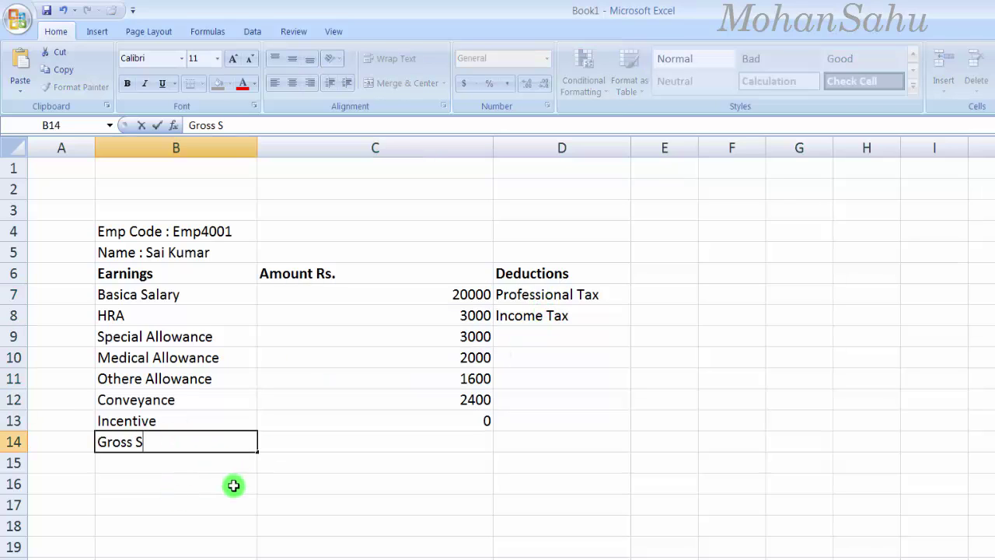
pyautogui.write('alary')
pyautogui.press('Tab')
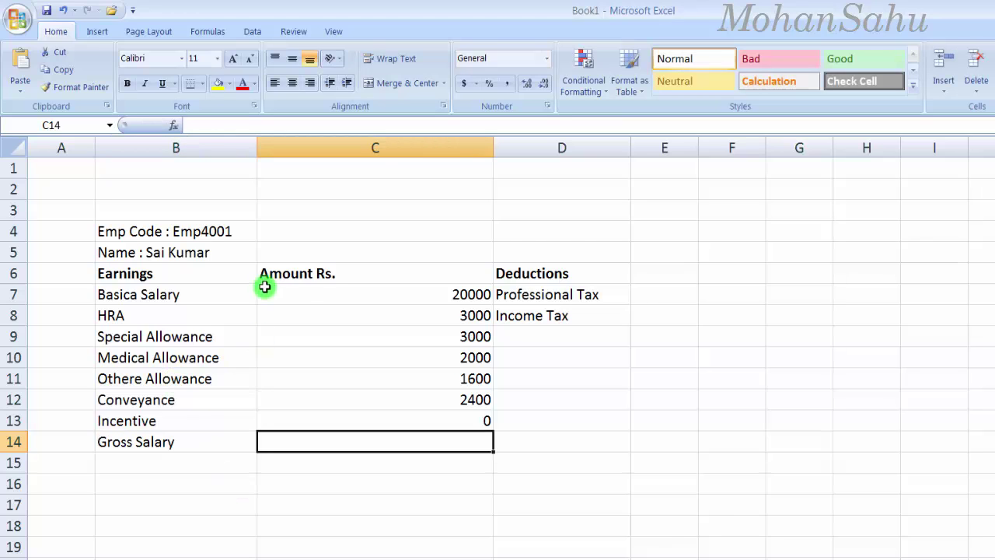
pyautogui.moveTo(311, 295); pyautogui.dragTo(322, 420)
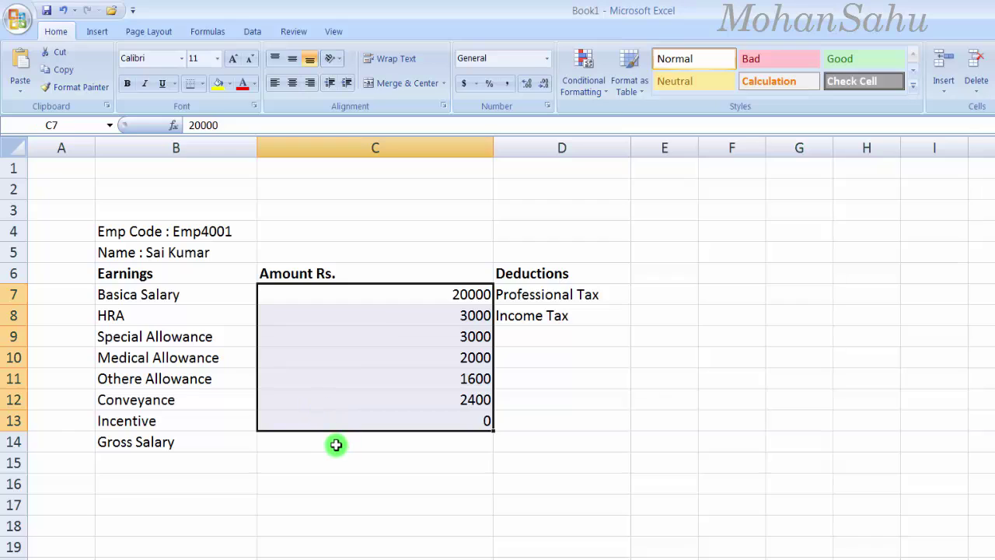
pyautogui.click(336, 440)
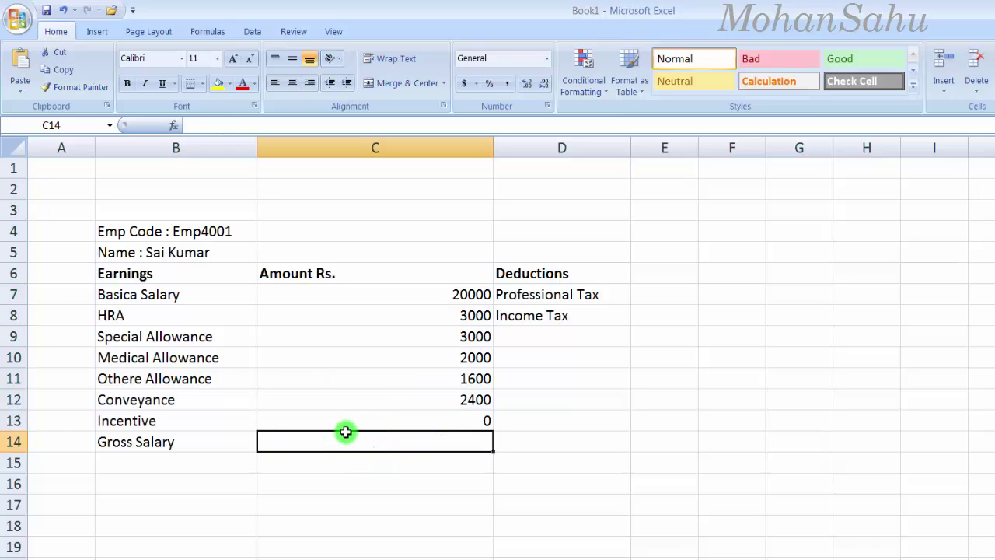
pyautogui.hotkey('alt', '=')
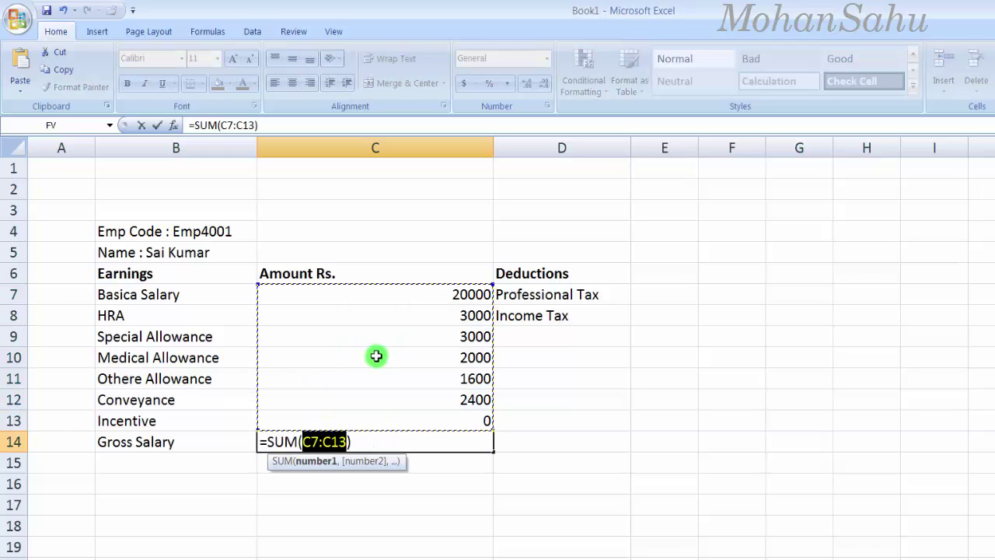
pyautogui.press('Return')
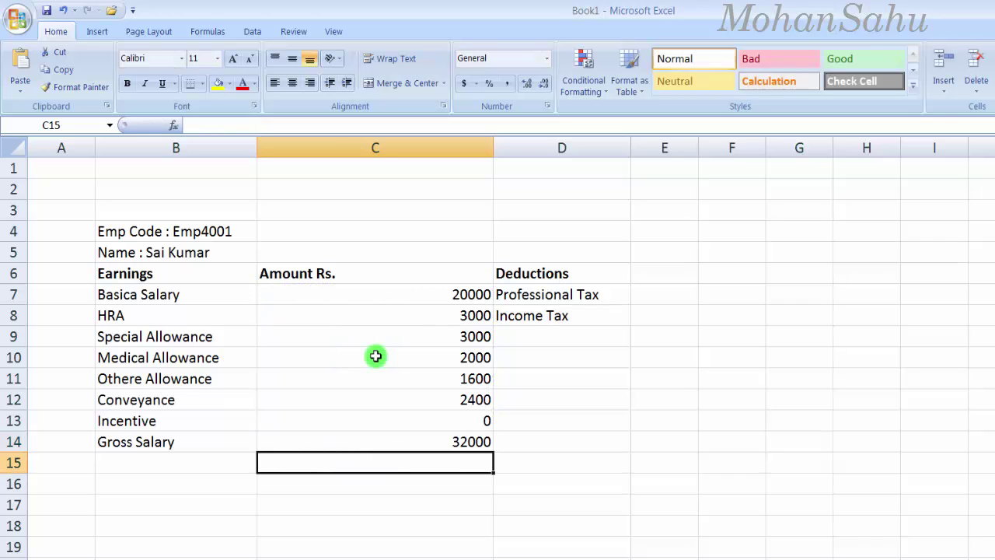
pyautogui.click(459, 442)
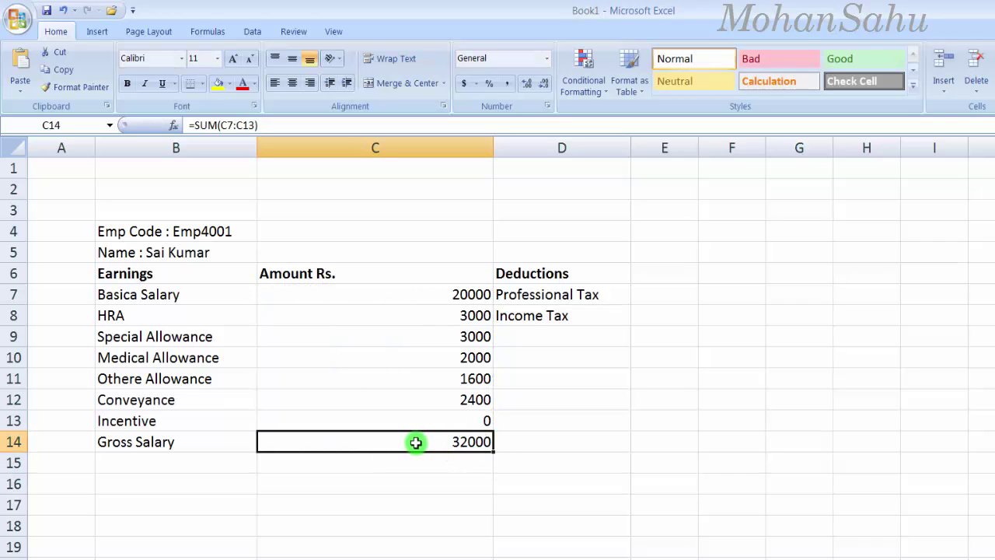
# Step: Copy the bold 'Amount Rs.' heading from C6 into E6 and autofit column E
pyautogui.click(578, 303)
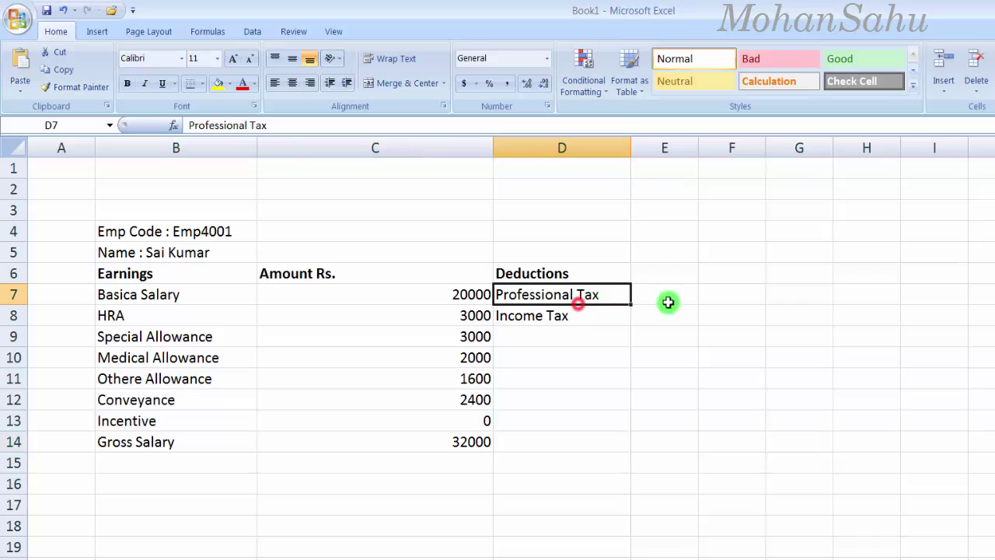
pyautogui.click(662, 273)
pyautogui.click(323, 272)
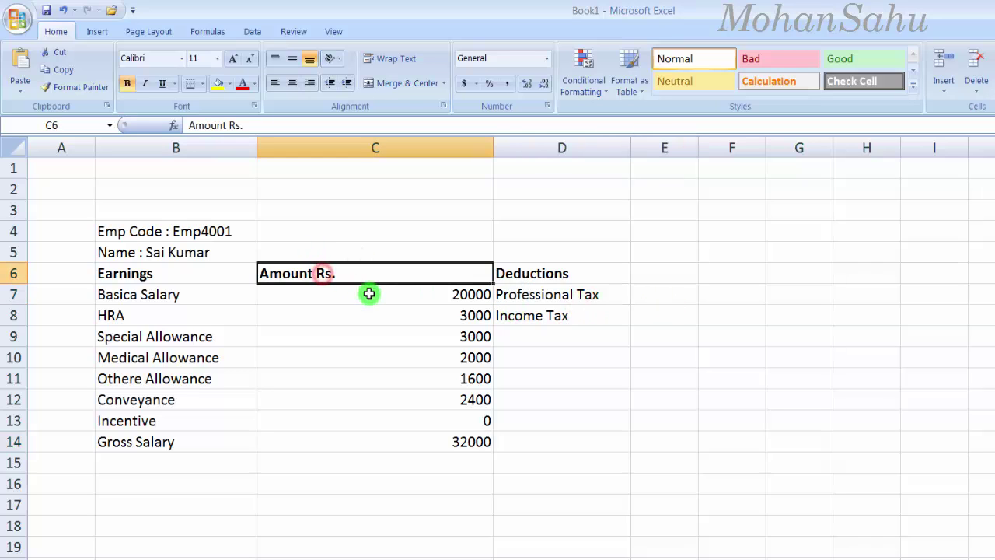
pyautogui.hotkey('ctrl', 'c')
pyautogui.click(651, 273)
pyautogui.hotkey('ctrl', 'v')
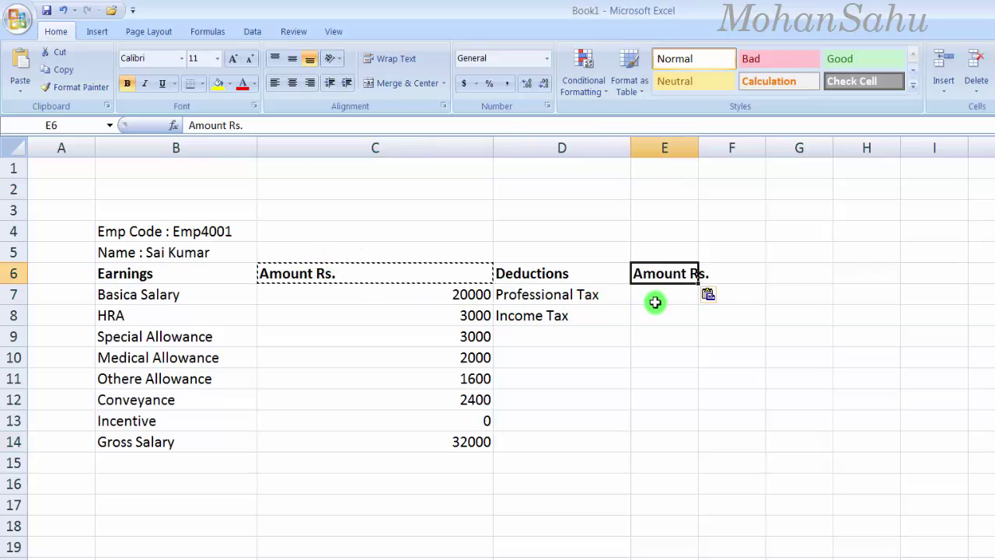
pyautogui.click(656, 302)
pyautogui.doubleClick(698, 147)
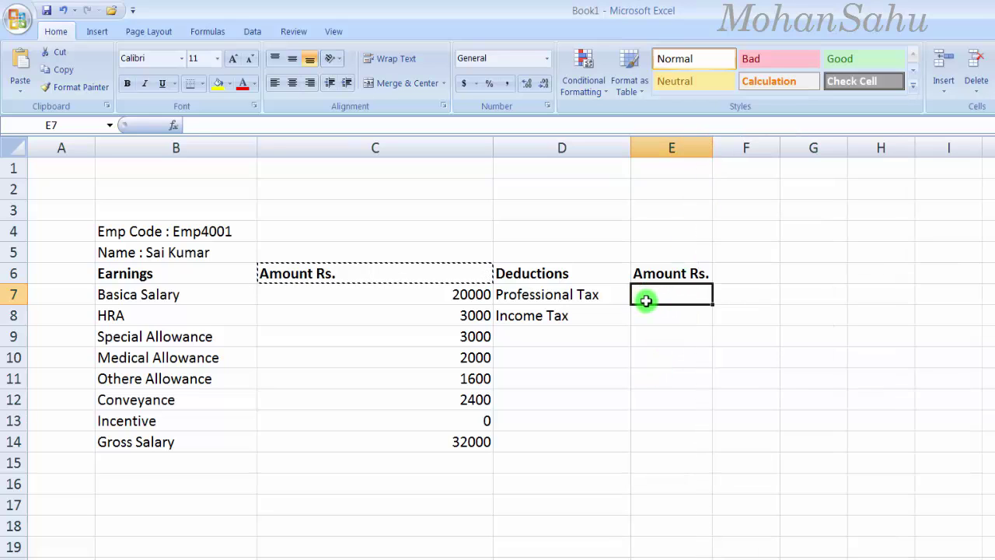
pyautogui.write('=-')
pyautogui.press('BackSpace')
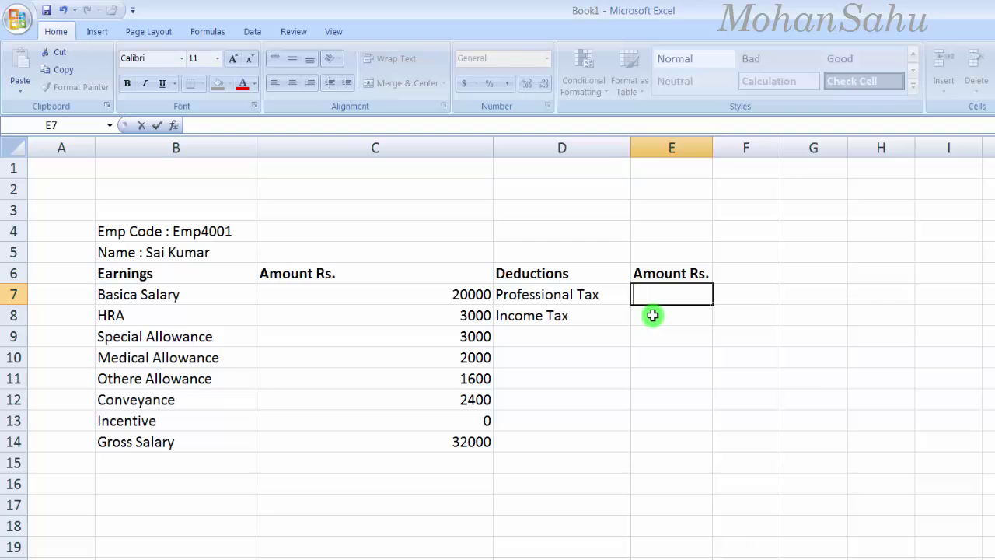
# Step: Set Professional Tax in E7 to =C14*3% (960) and Income Tax in E8 to =C14*5% (1600)
pyautogui.write('=')
pyautogui.click(469, 443)
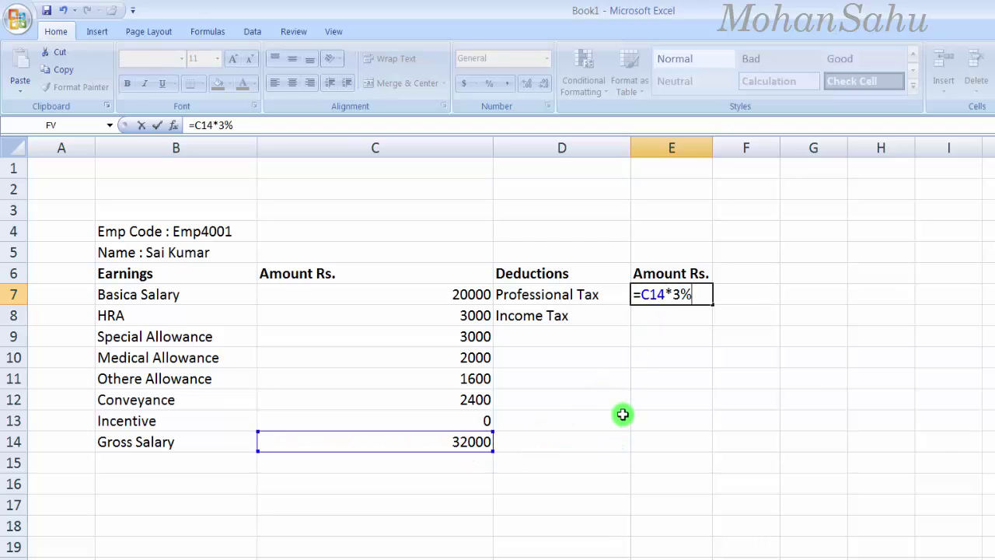
pyautogui.press('Return')
pyautogui.click(675, 297)
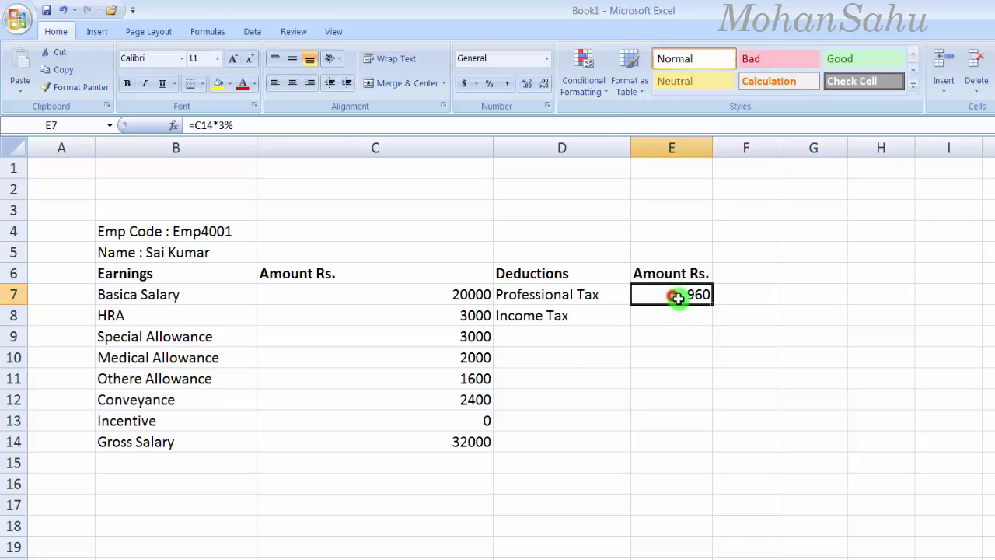
pyautogui.click(662, 323)
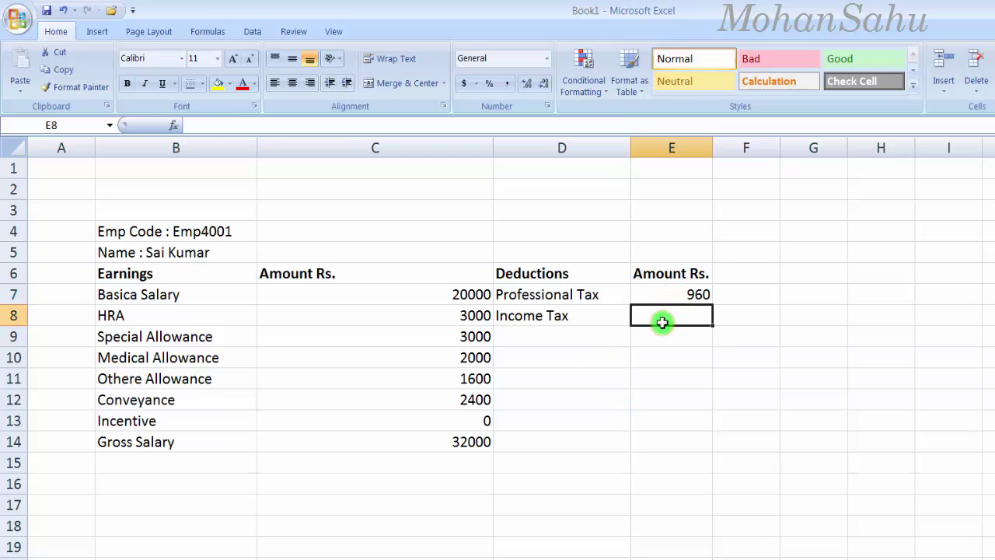
pyautogui.write('=')
pyautogui.click(453, 444)
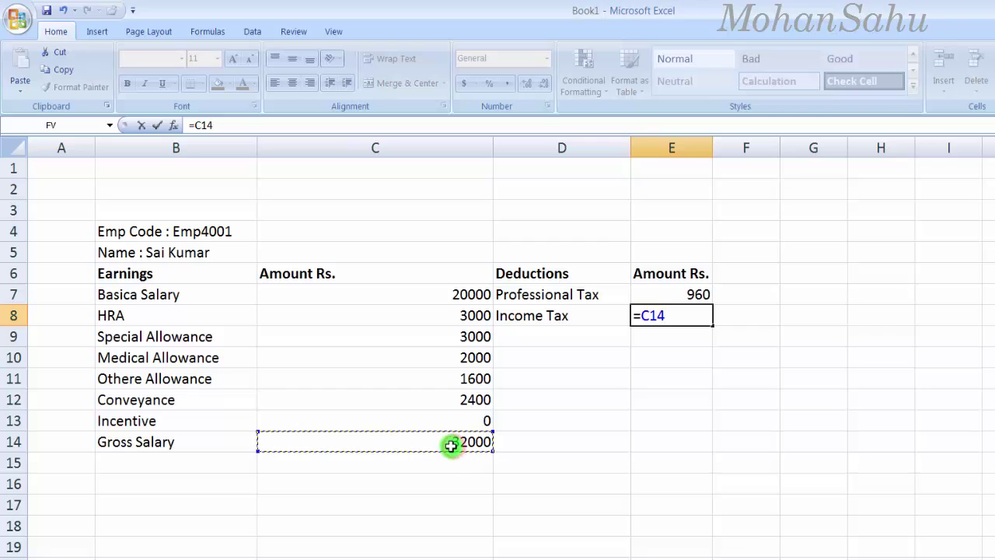
pyautogui.write('*')
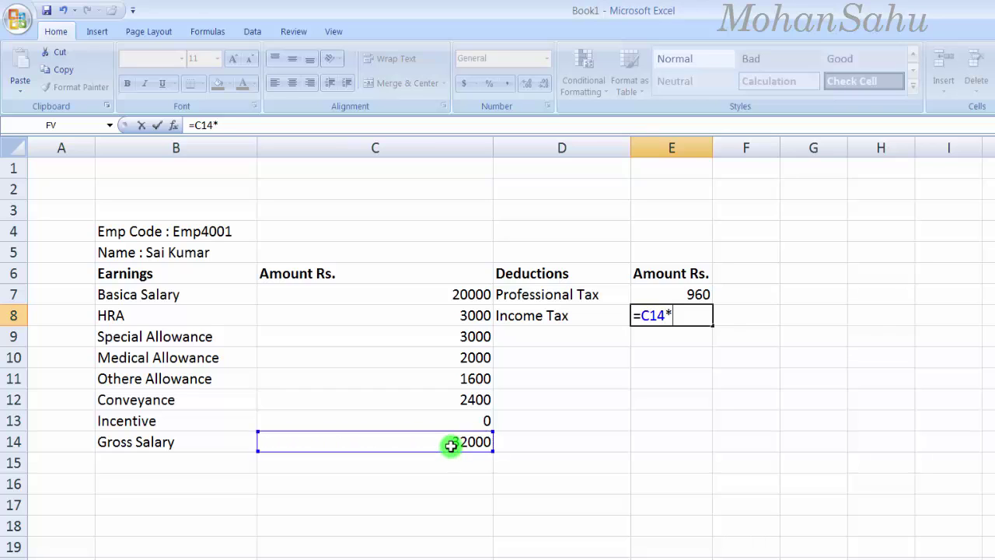
pyautogui.write('5%')
pyautogui.press('Return')
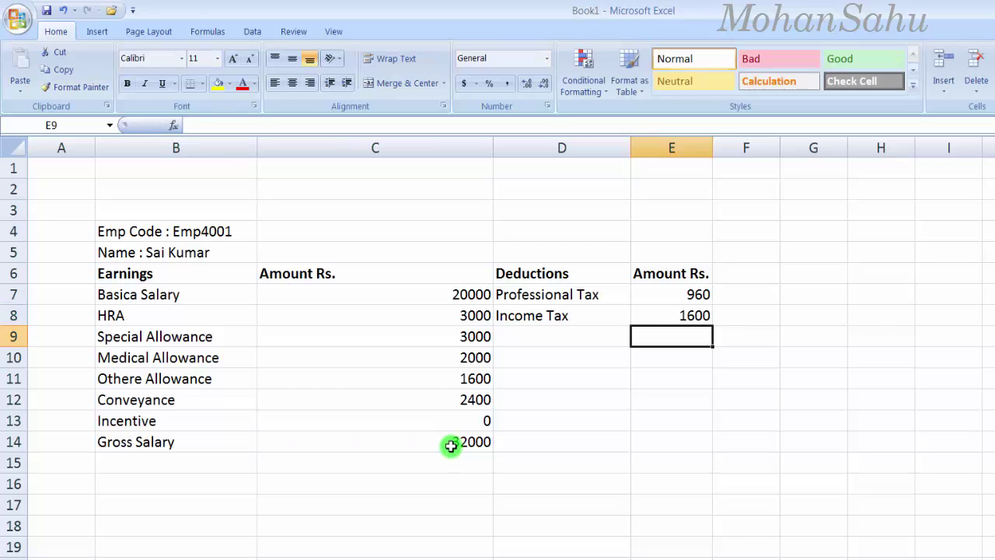
pyautogui.click(680, 321)
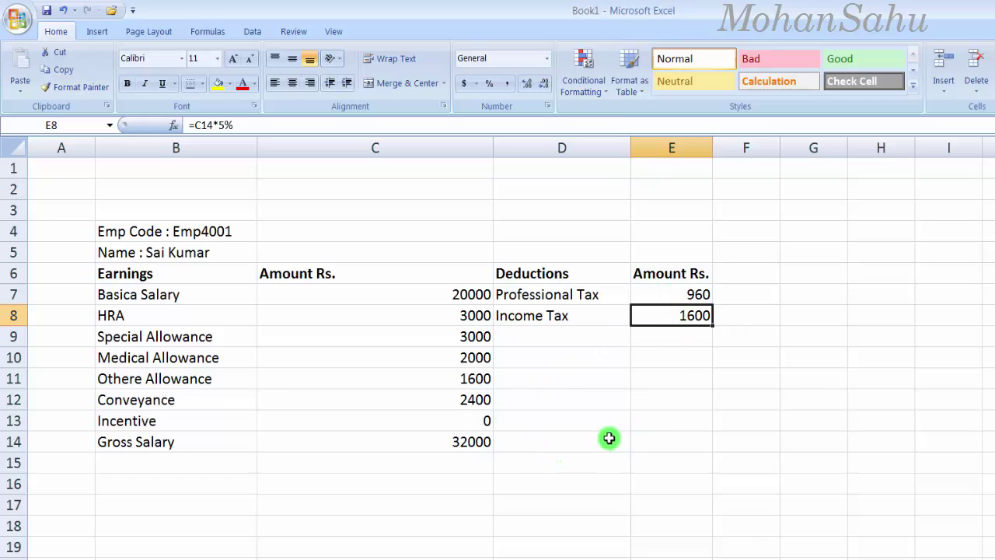
# Step: Total the deductions in E14 with =SUM(E7:E13), giving 2560
pyautogui.click(675, 440)
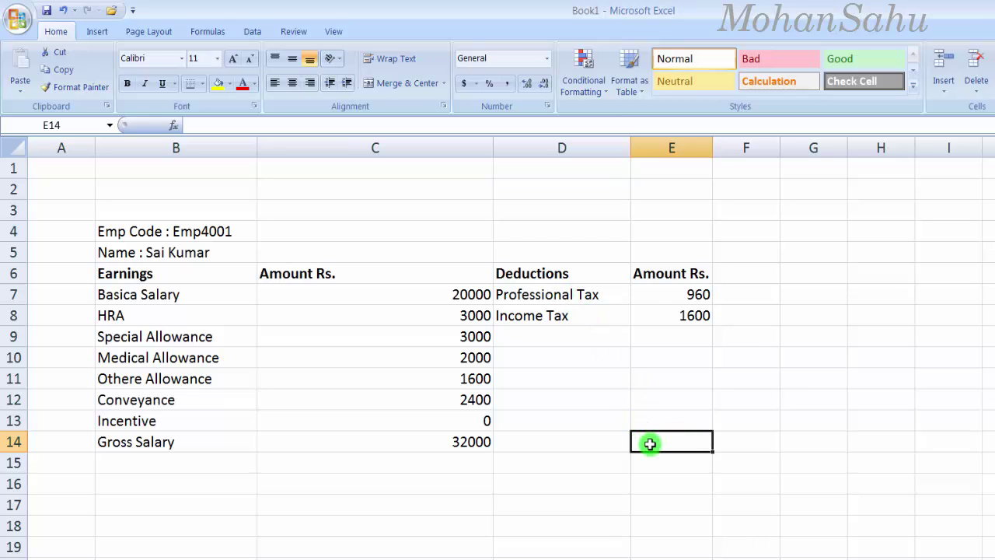
pyautogui.hotkey('alt', '=')
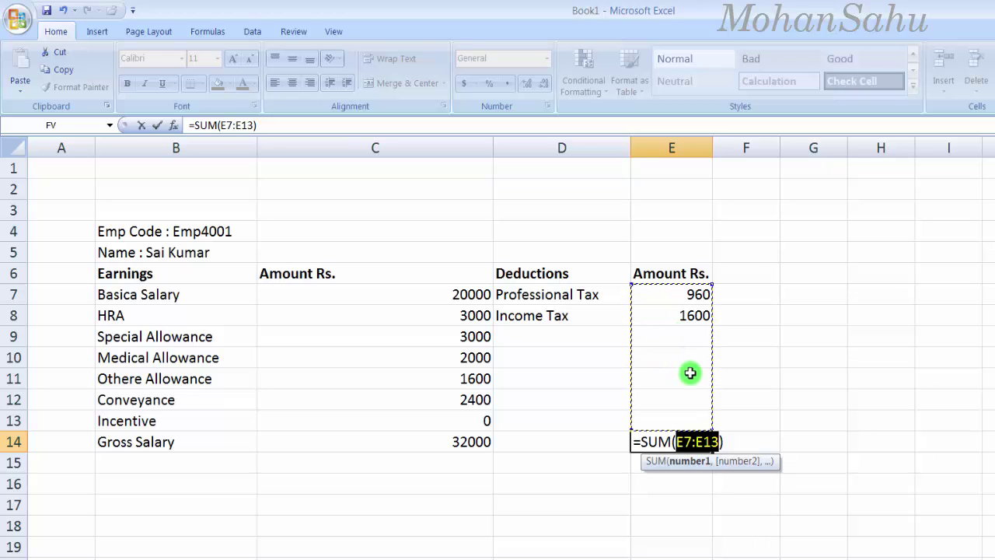
pyautogui.press('Return')
pyautogui.click(676, 443)
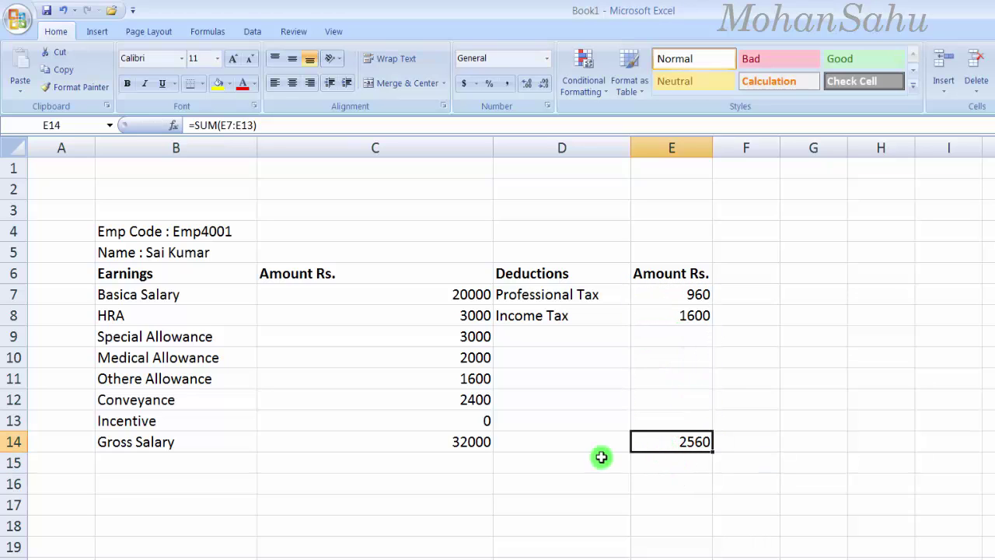
pyautogui.click(386, 450)
pyautogui.click(702, 443)
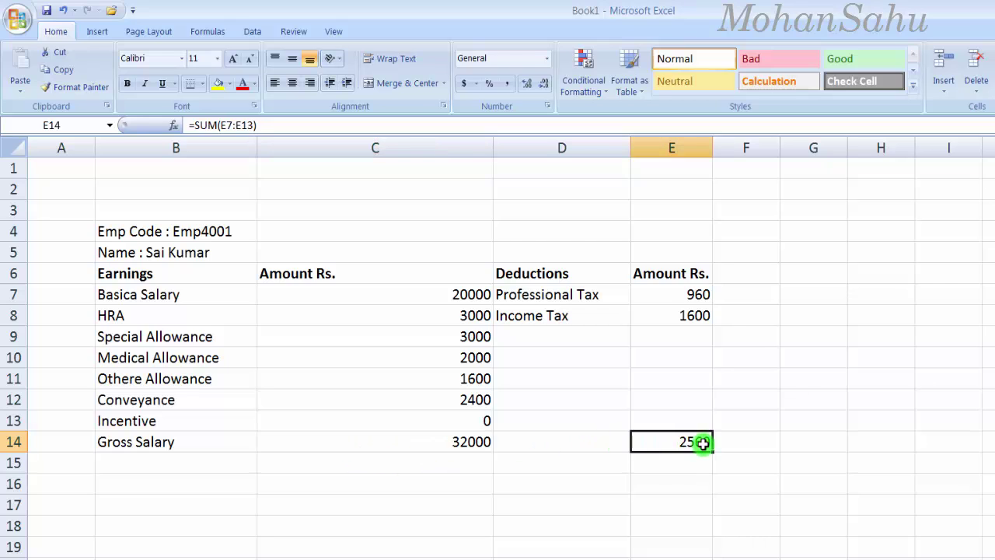
pyautogui.click(174, 461)
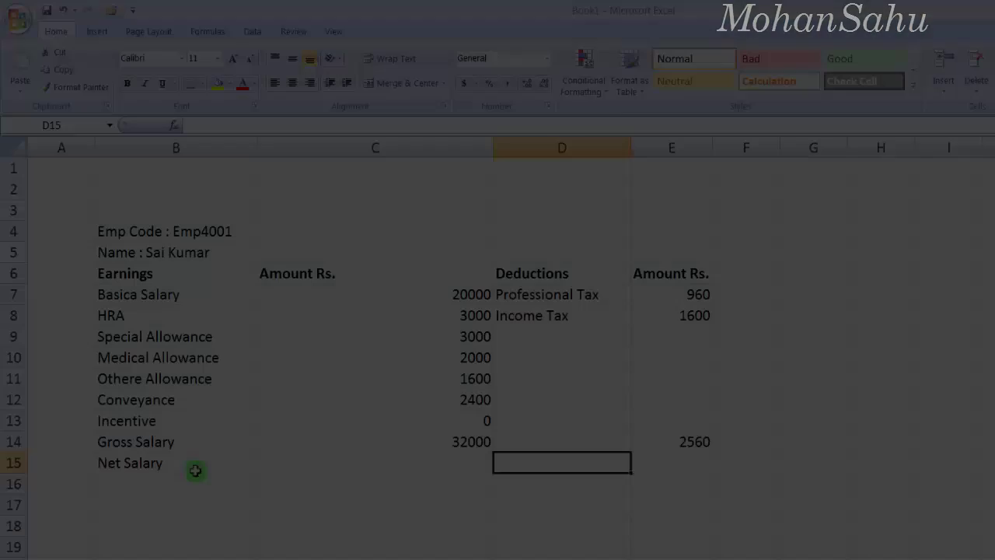
# Step: Compute the net salary in C15 with the formula =C14-E14, giving 29440
pyautogui.press('Left')
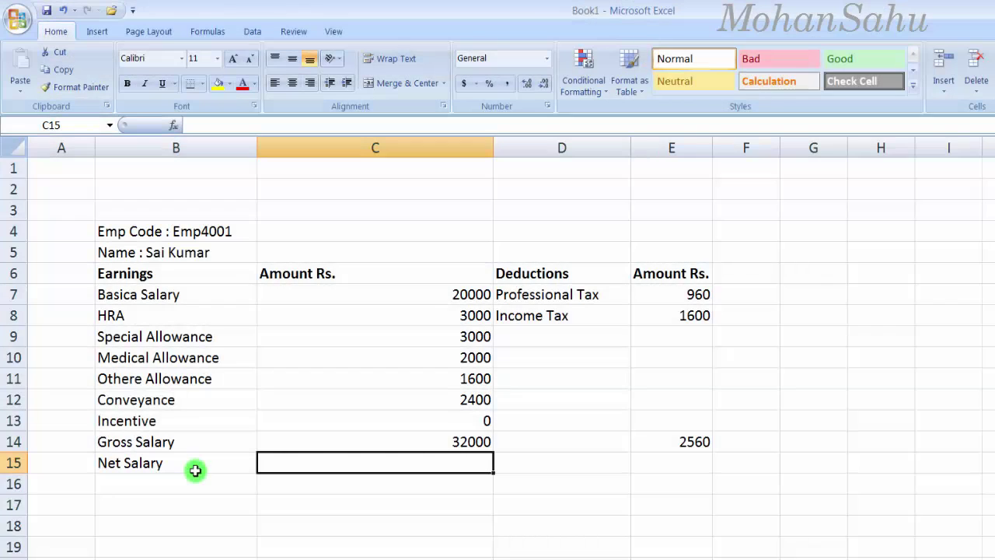
pyautogui.write('=')
pyautogui.click(453, 440)
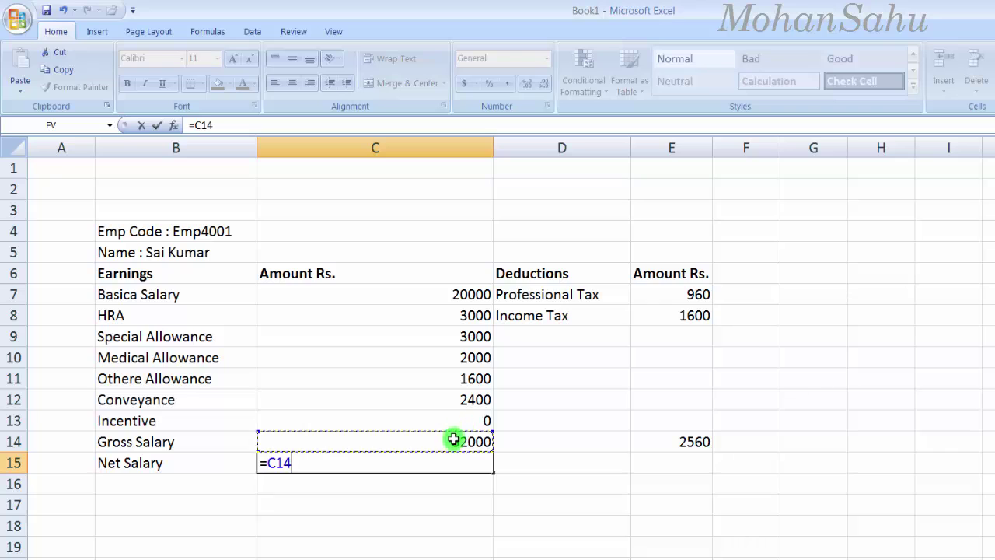
pyautogui.write('-')
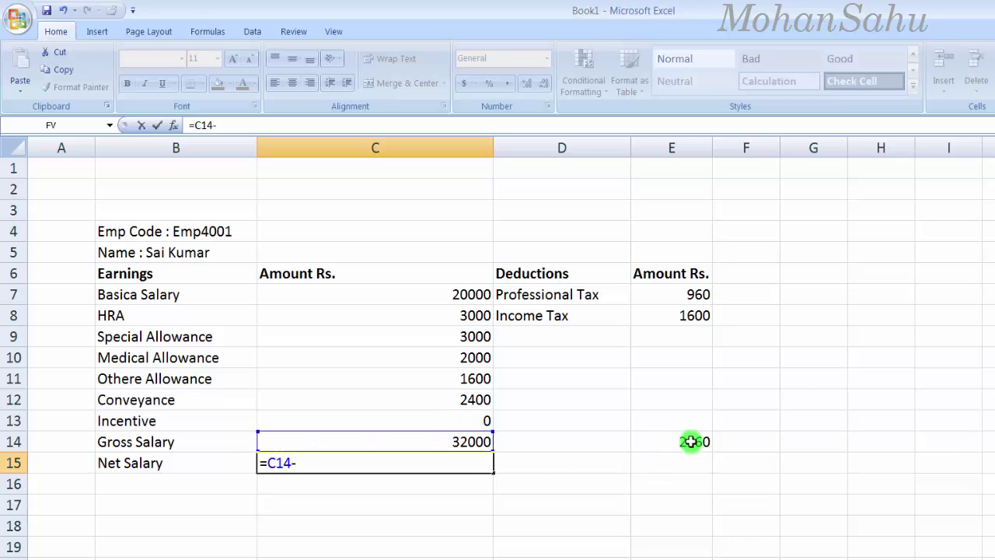
pyautogui.click(692, 441)
pyautogui.press('Return')
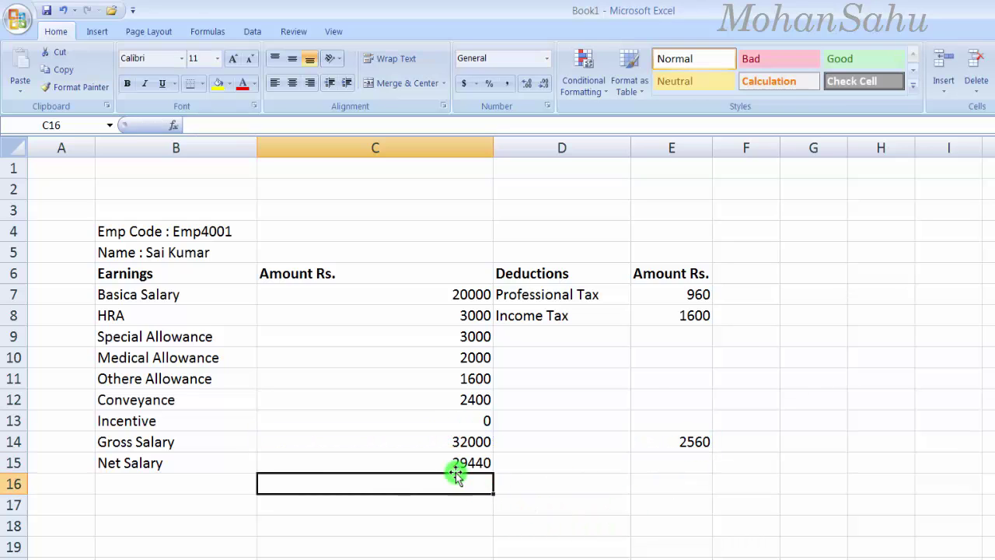
pyautogui.click(458, 464)
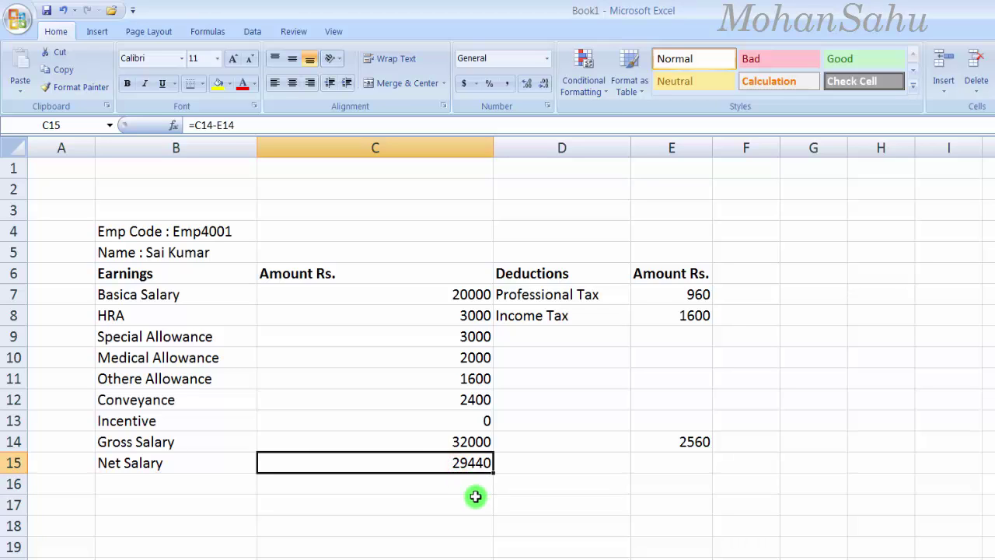
# Step: Enter 'Total Deductions' in D14 beside the 2560 deductions total
pyautogui.click(193, 255)
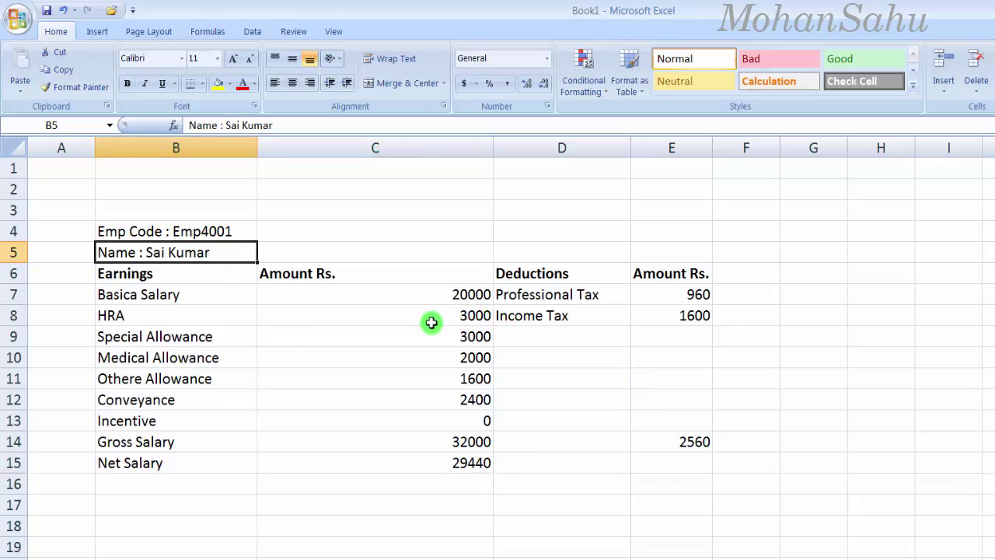
pyautogui.click(194, 233)
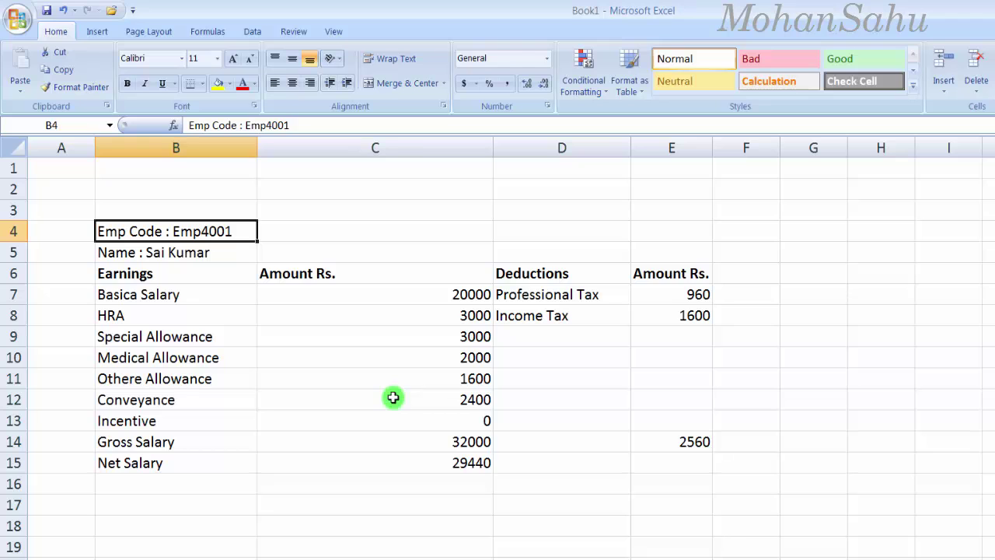
pyautogui.click(699, 448)
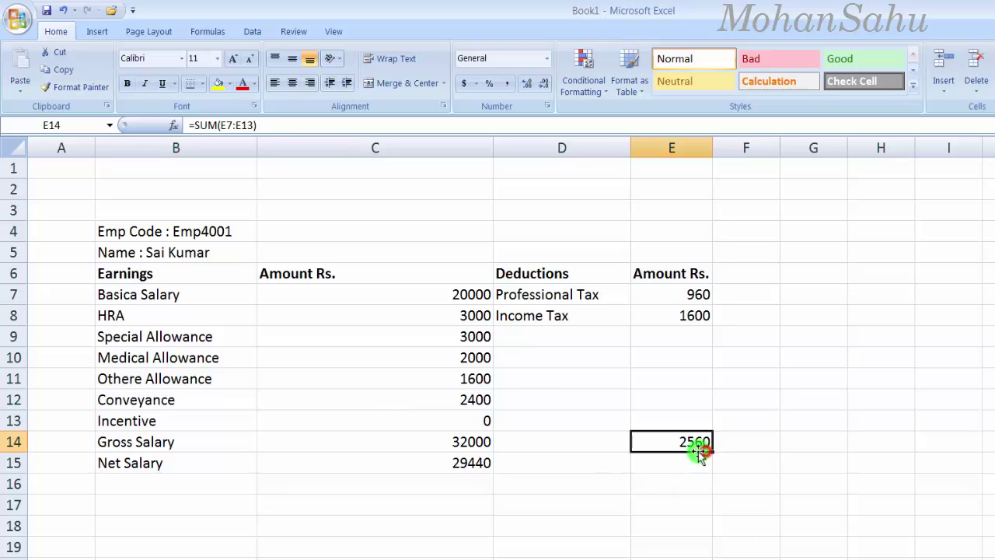
pyautogui.click(552, 444)
pyautogui.write('Total')
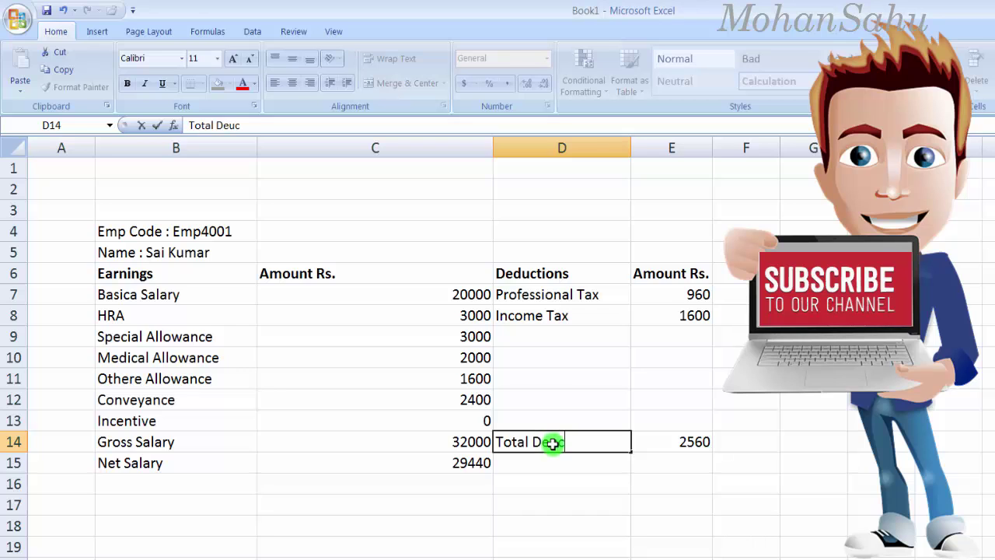
pyautogui.write(' Deductions')
pyautogui.press('Return')
pyautogui.click(552, 443)
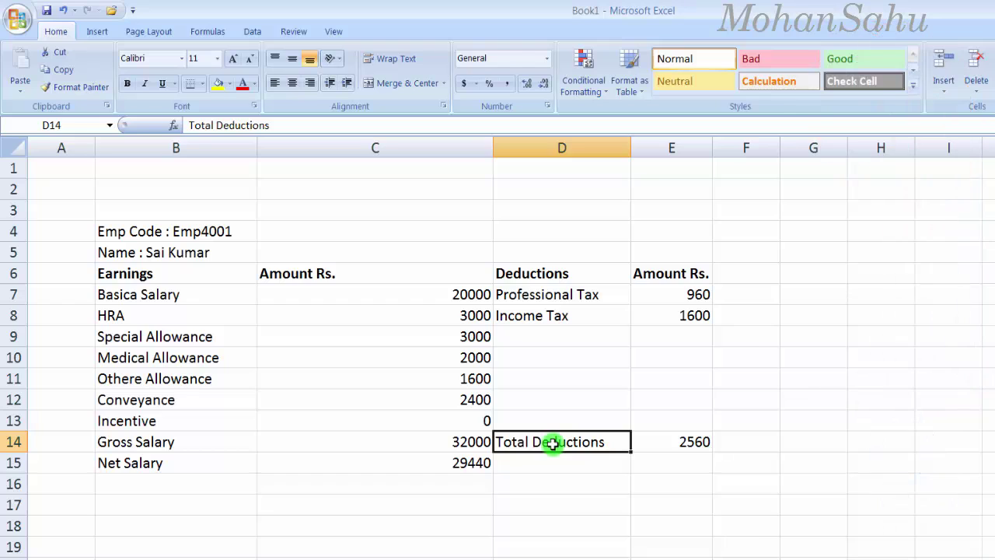
pyautogui.press('Left')
pyautogui.press('Left')
pyautogui.press('Left')
# Step: Apply All Borders to the payslip table B4:E15
pyautogui.press('Right')
pyautogui.moveTo(121, 231); pyautogui.dragTo(656, 463)
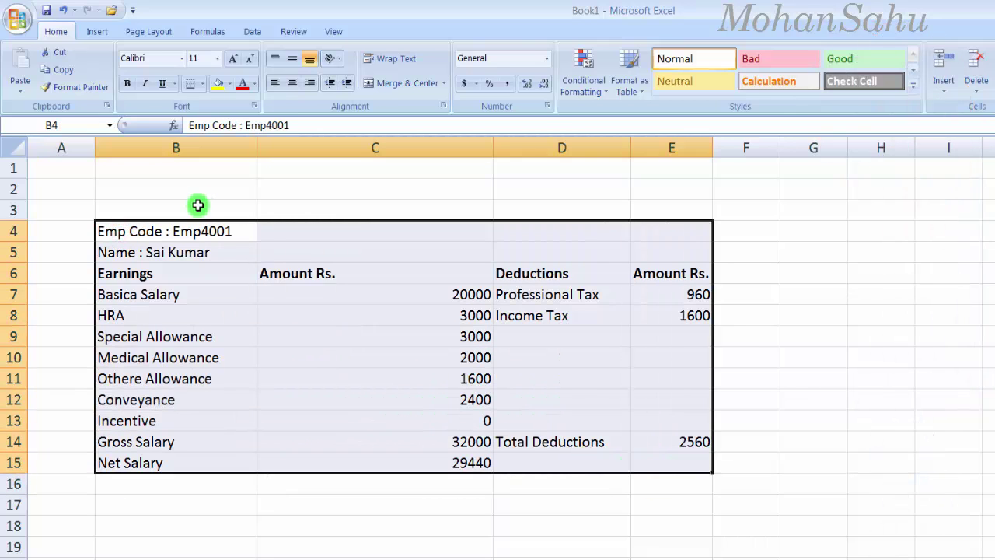
pyautogui.click(203, 84)
pyautogui.click(215, 217)
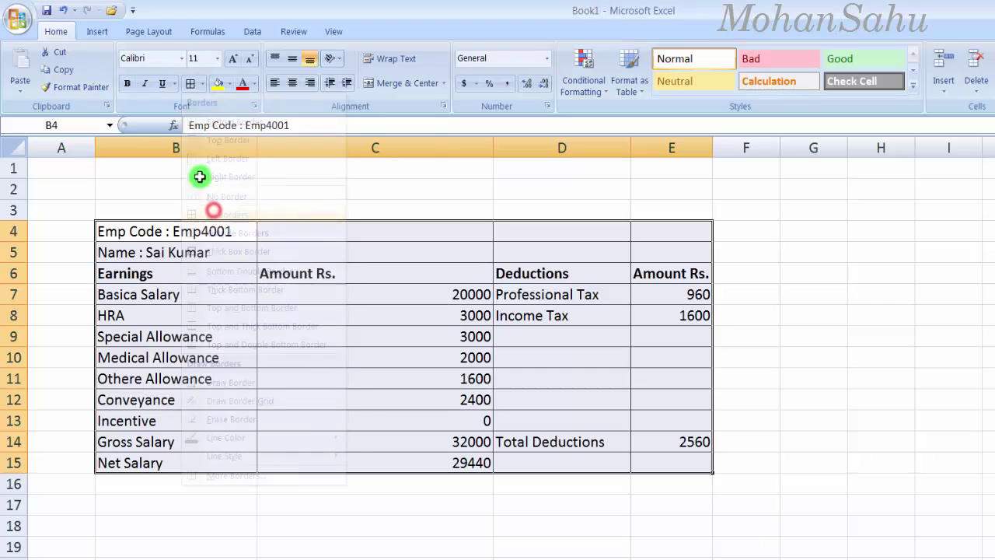
pyautogui.click(504, 527)
pyautogui.click(374, 337)
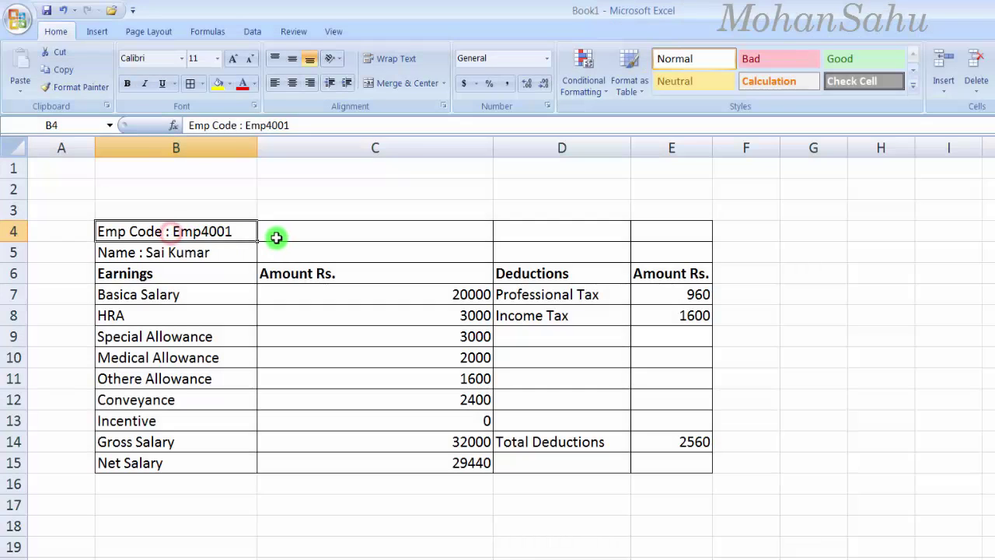
# Step: Select C4 through E4 in preparation for merging
pyautogui.click(274, 237)
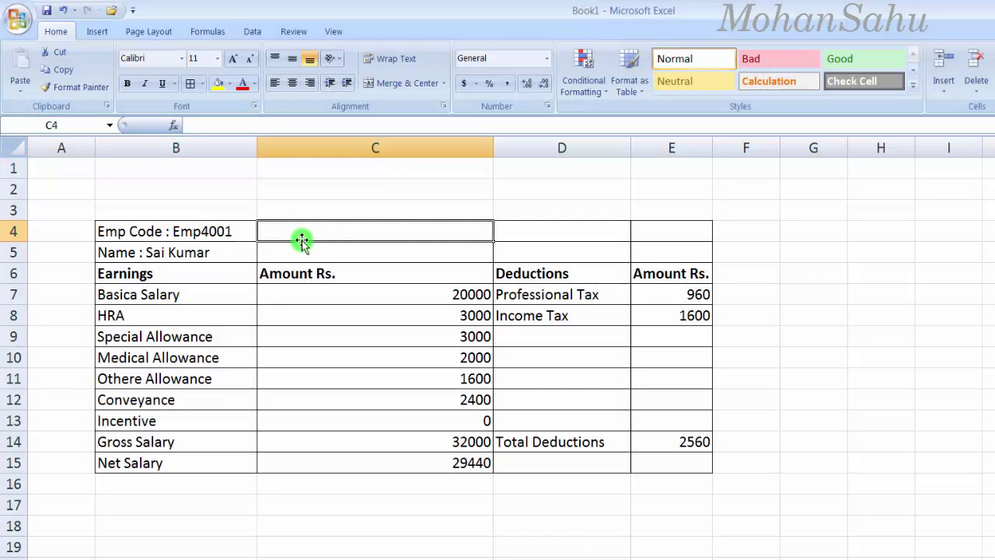
pyautogui.moveTo(309, 231); pyautogui.dragTo(653, 231)
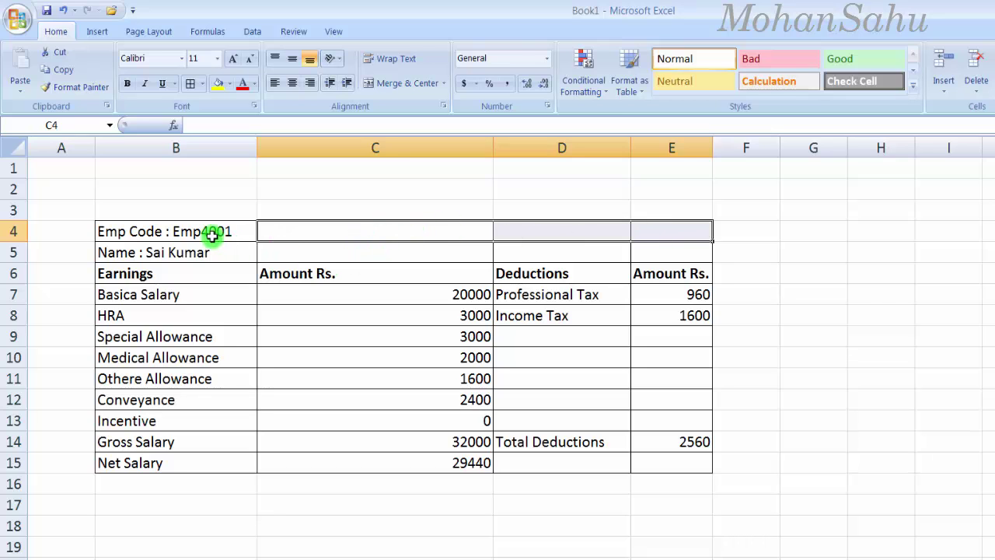
pyautogui.moveTo(126, 234); pyautogui.dragTo(695, 464)
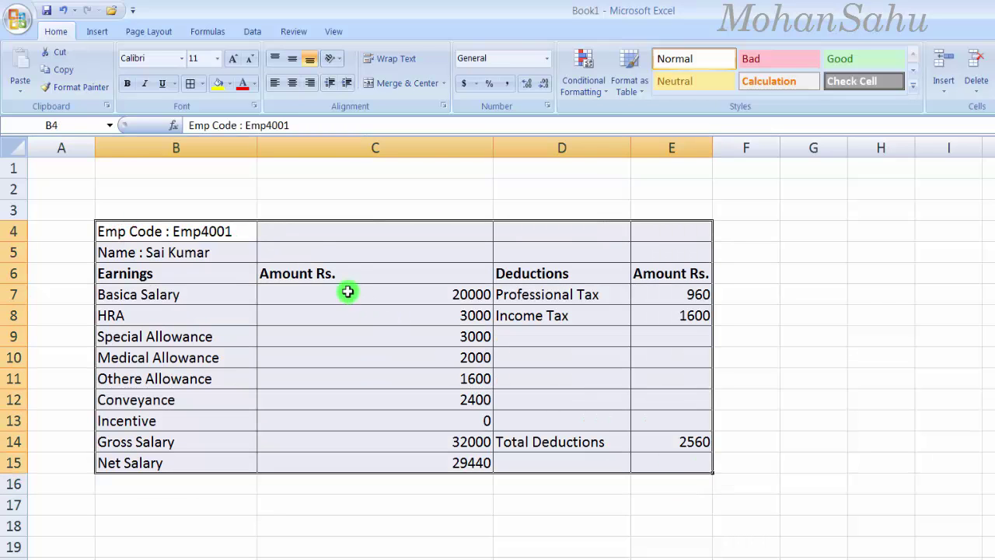
pyautogui.click(320, 231)
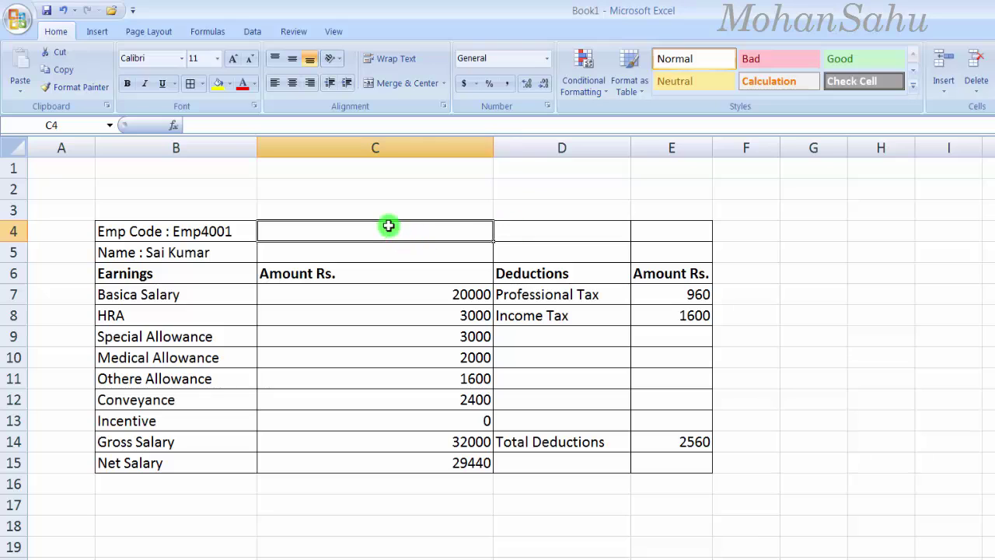
pyautogui.moveTo(414, 231); pyautogui.dragTo(657, 231)
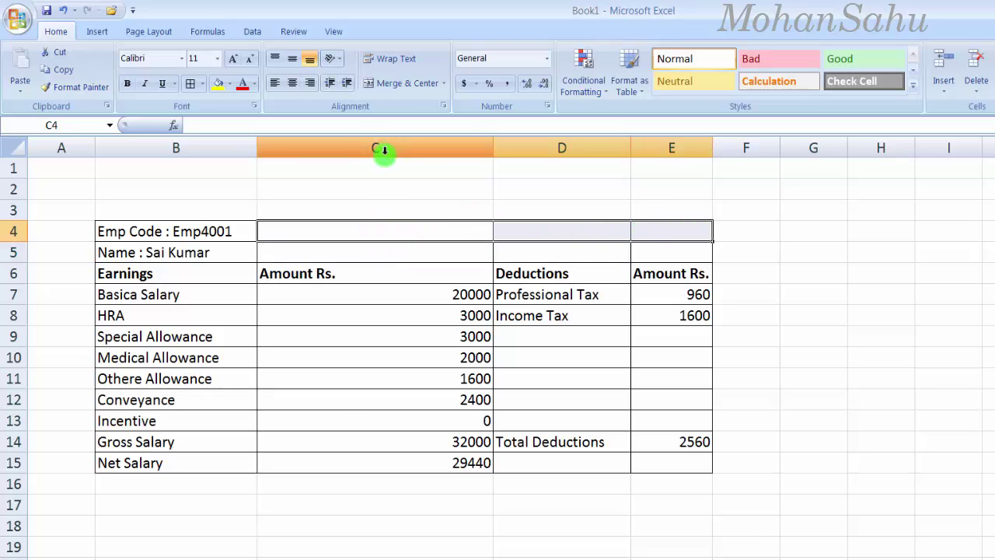
# Step: Merge and centre C4:E4 and enter 'Attendance : 30/31 days'
pyautogui.click(399, 91)
pyautogui.click(333, 226)
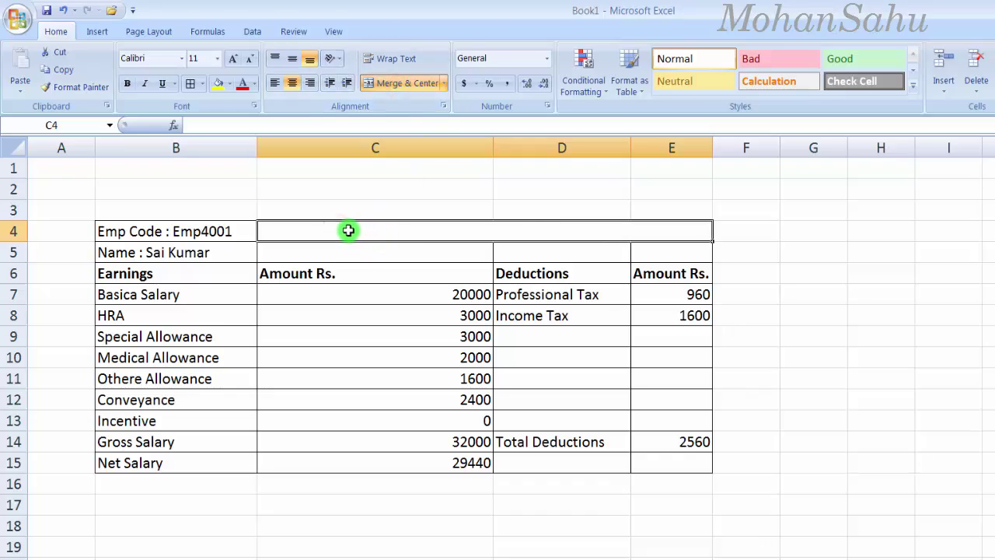
pyautogui.write('Attendance :')
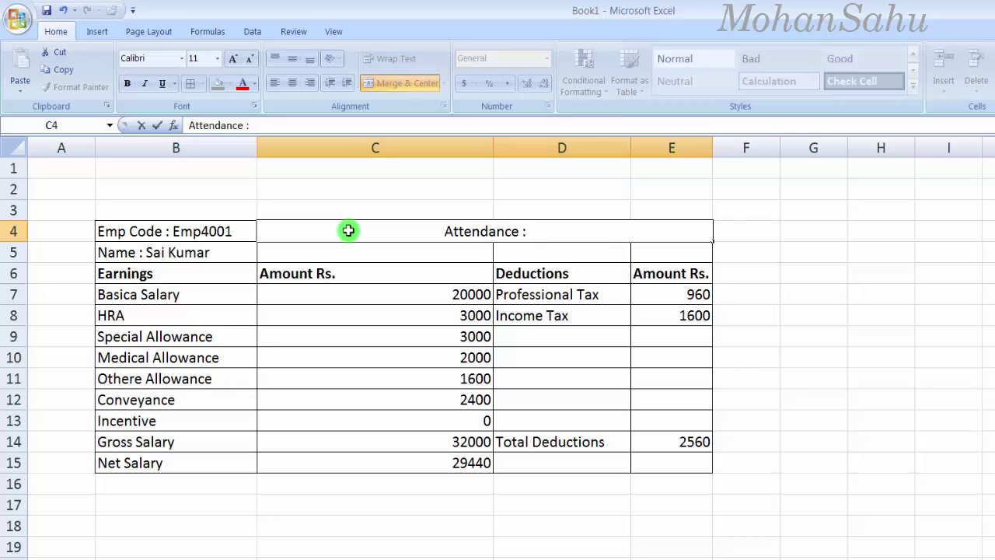
pyautogui.write('30')
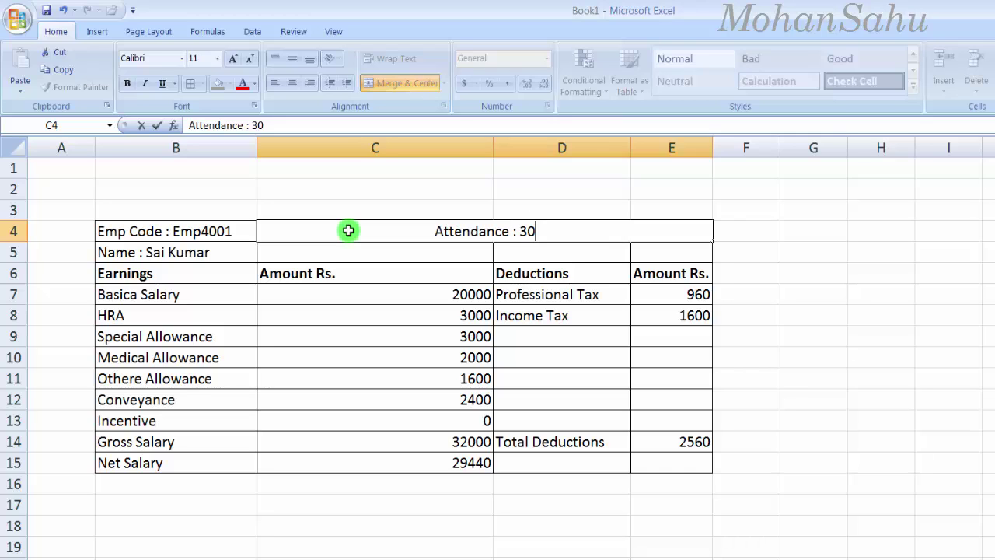
pyautogui.write('/31')
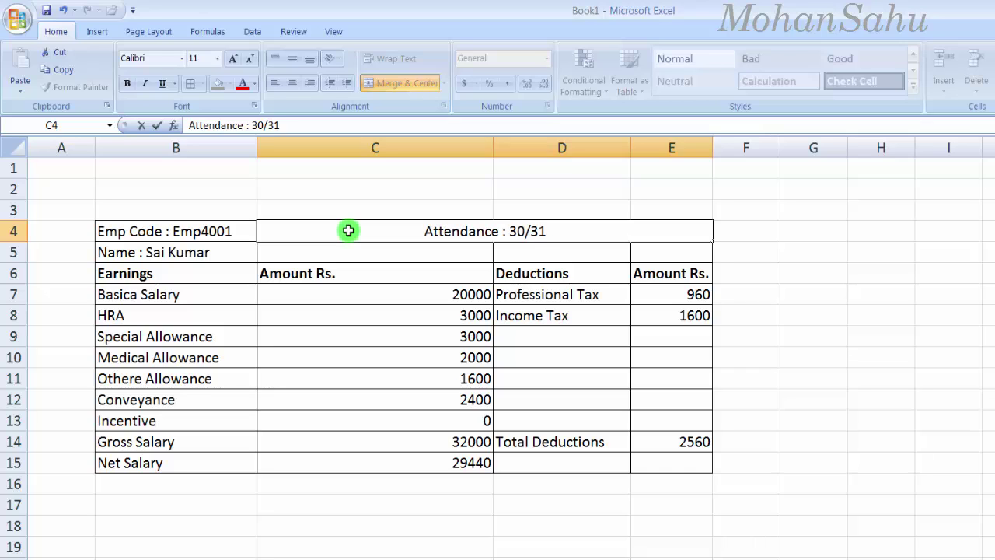
pyautogui.write(' days')
pyautogui.press('Return')
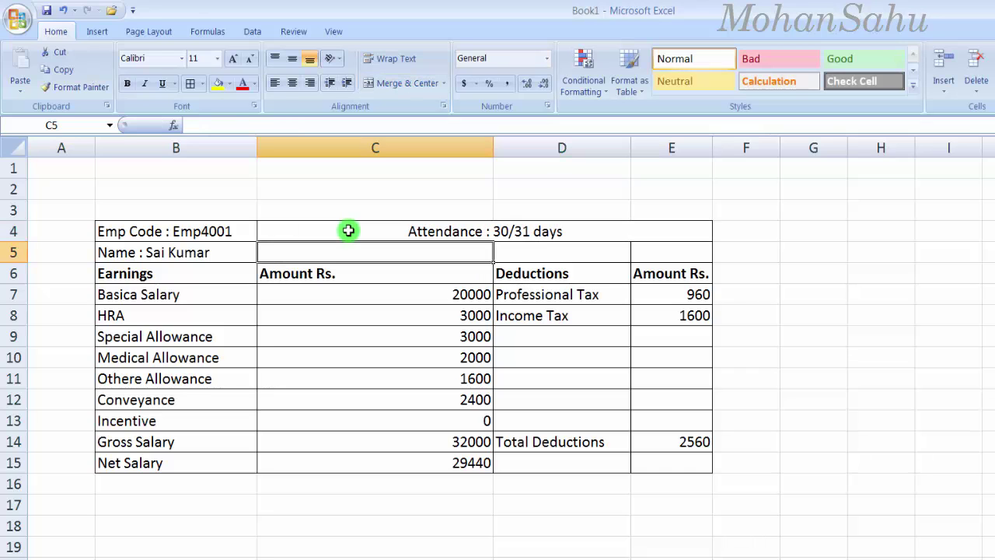
# Step: Make the Emp Code entry in B4 bold
pyautogui.click(383, 231)
pyautogui.click(204, 233)
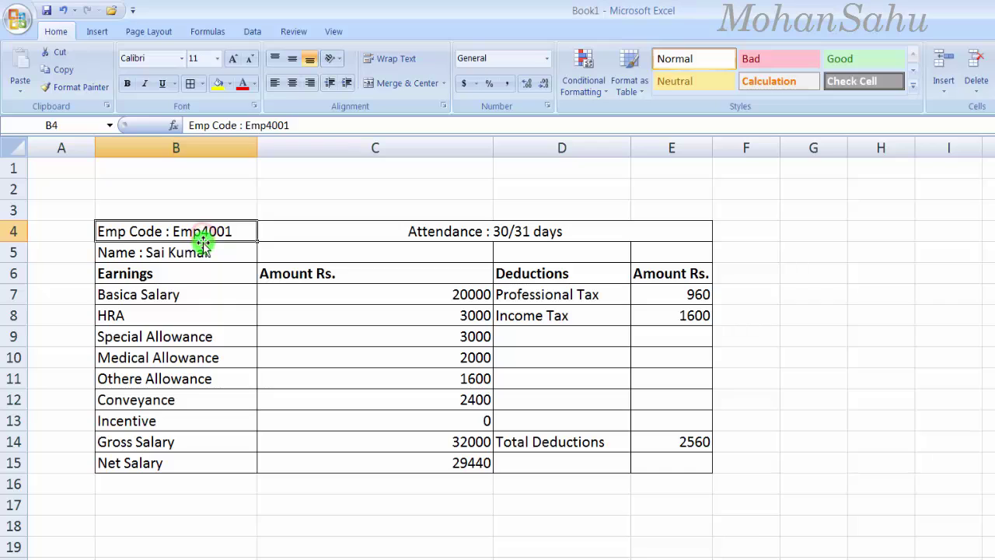
pyautogui.hotkey('ctrl', 'b')
# Step: Bold the Name cell B5 and give header row B6:E6 a blue fill with white text
pyautogui.click(191, 250)
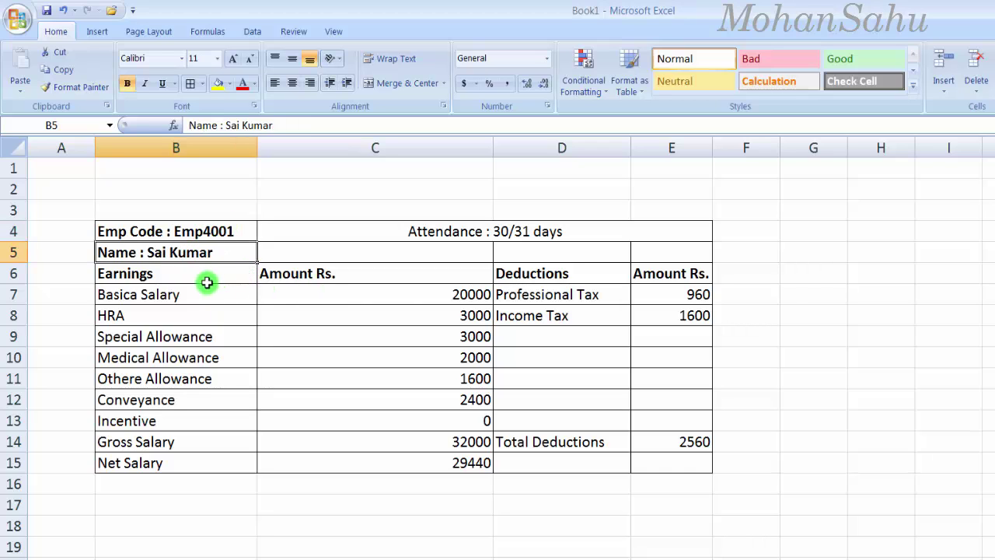
pyautogui.hotkey('ctrl', 'b')
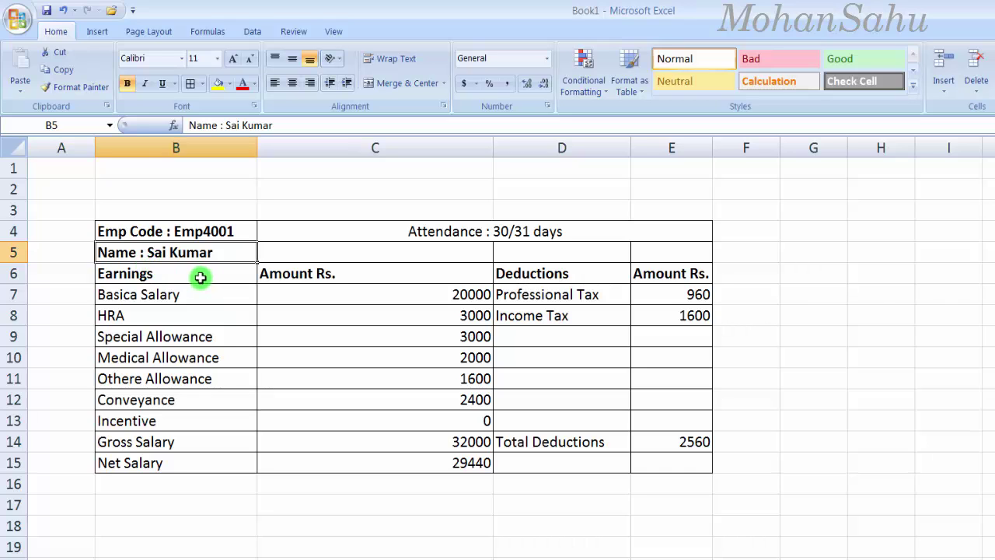
pyautogui.moveTo(123, 273); pyautogui.dragTo(662, 278)
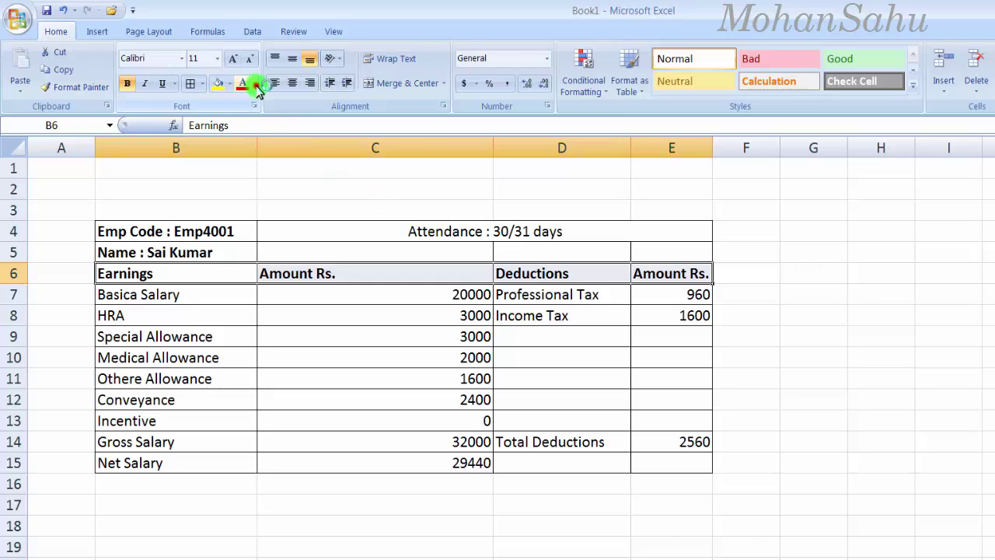
pyautogui.click(257, 86)
pyautogui.click(229, 87)
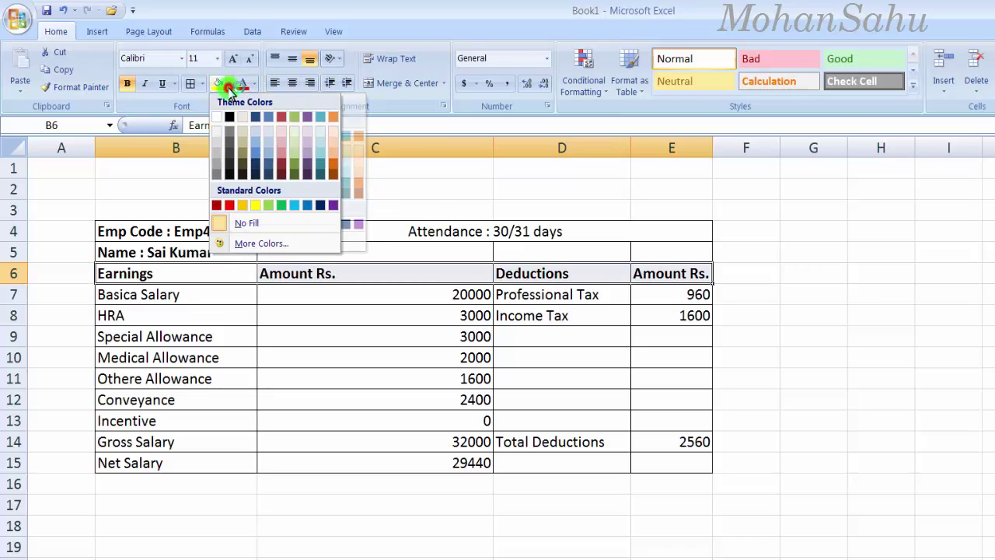
pyautogui.click(307, 204)
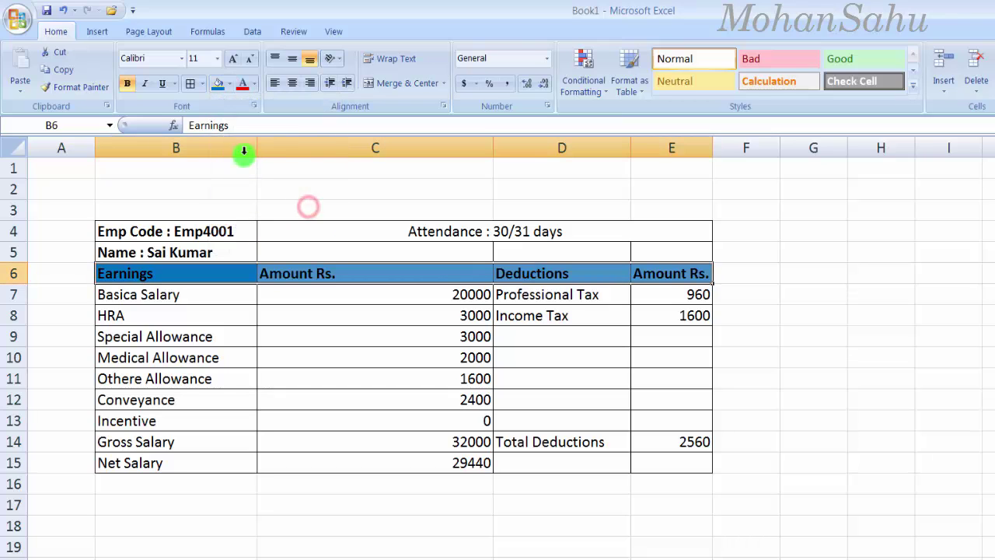
pyautogui.click(254, 83)
pyautogui.click(245, 133)
pyautogui.click(373, 358)
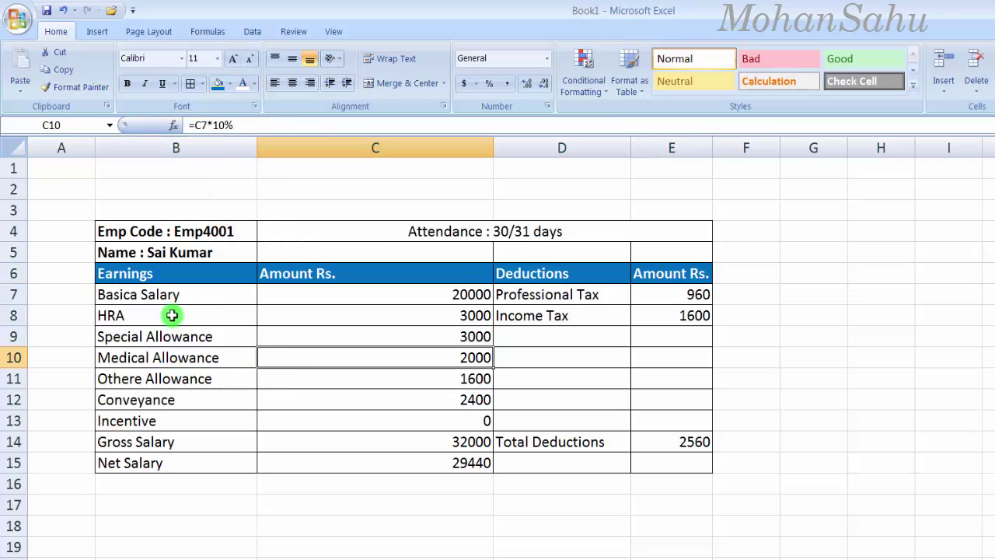
# Step: Centre the four header labels in B6:E6
pyautogui.moveTo(128, 276); pyautogui.dragTo(673, 276)
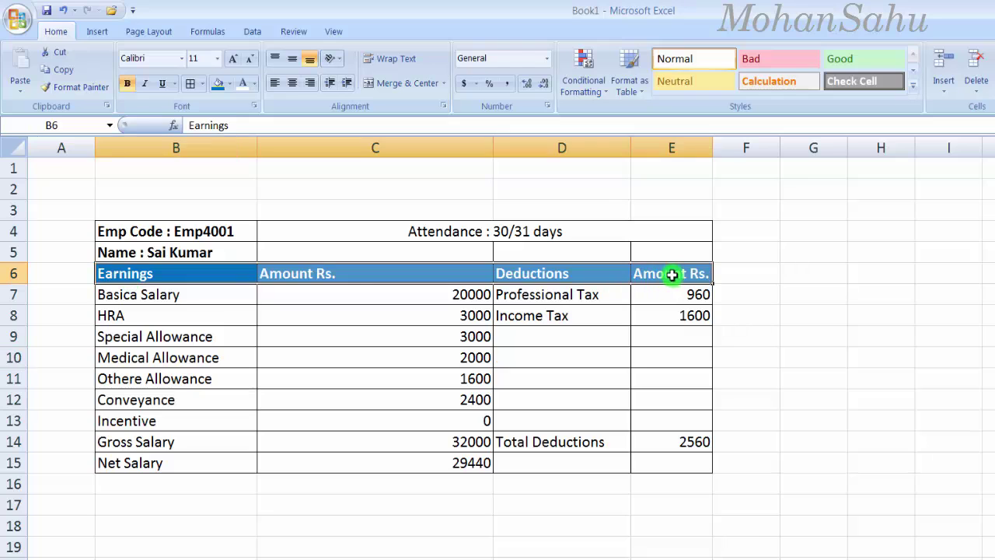
pyautogui.click(292, 83)
pyautogui.moveTo(158, 296); pyautogui.dragTo(172, 469)
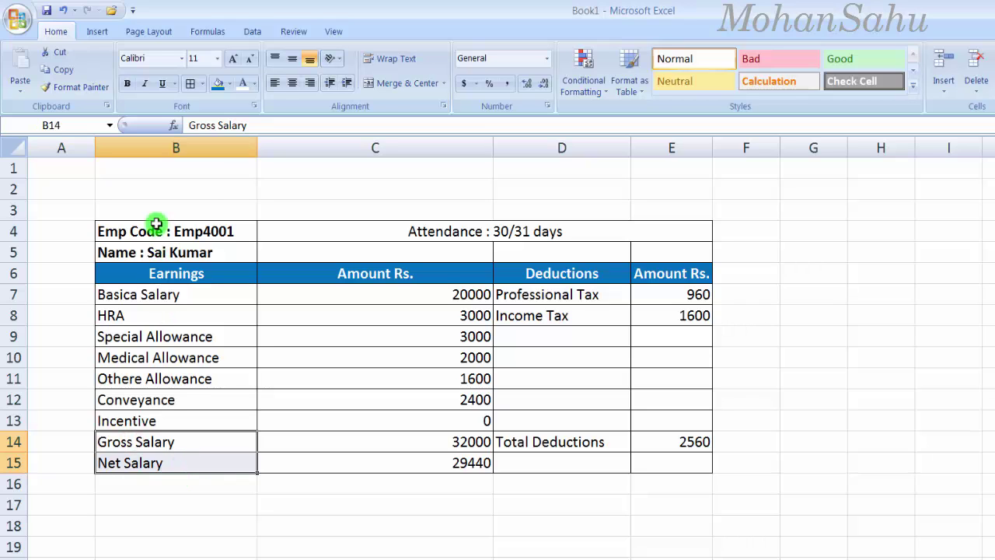
# Step: Bold the Gross Salary, Net Salary and Total Deductions labels with red fill and white text
pyautogui.click(231, 84)
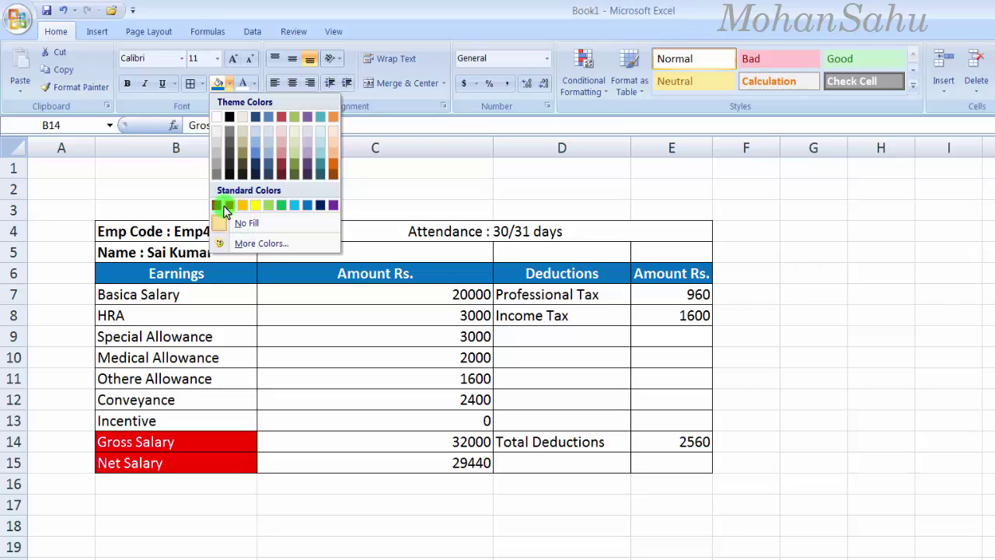
pyautogui.click(225, 207)
pyautogui.click(127, 85)
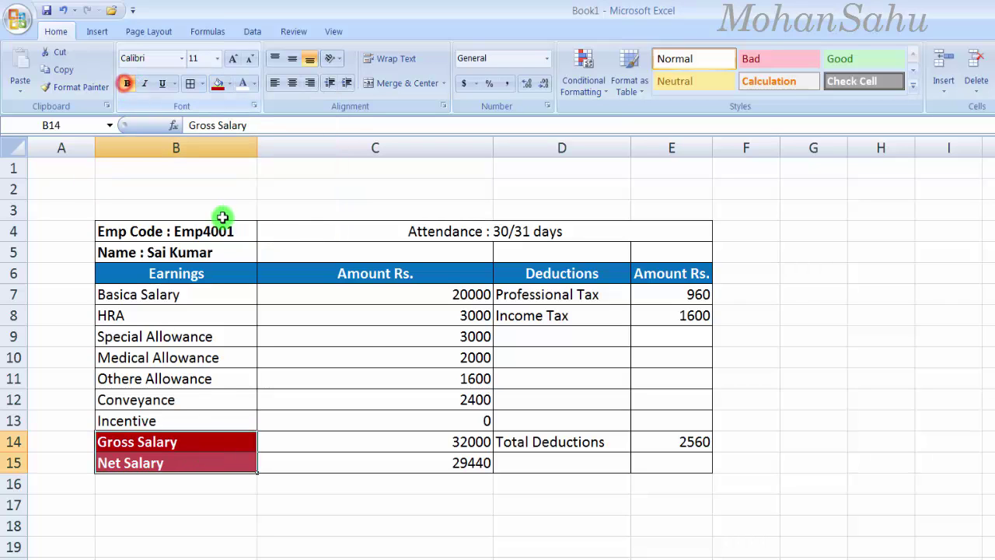
pyautogui.click(517, 444)
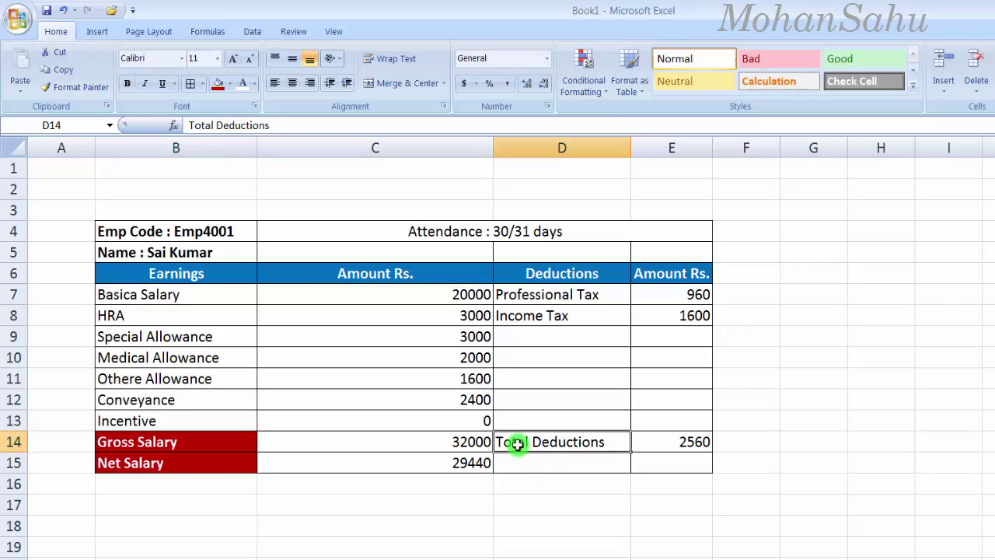
pyautogui.click(218, 85)
pyautogui.click(242, 83)
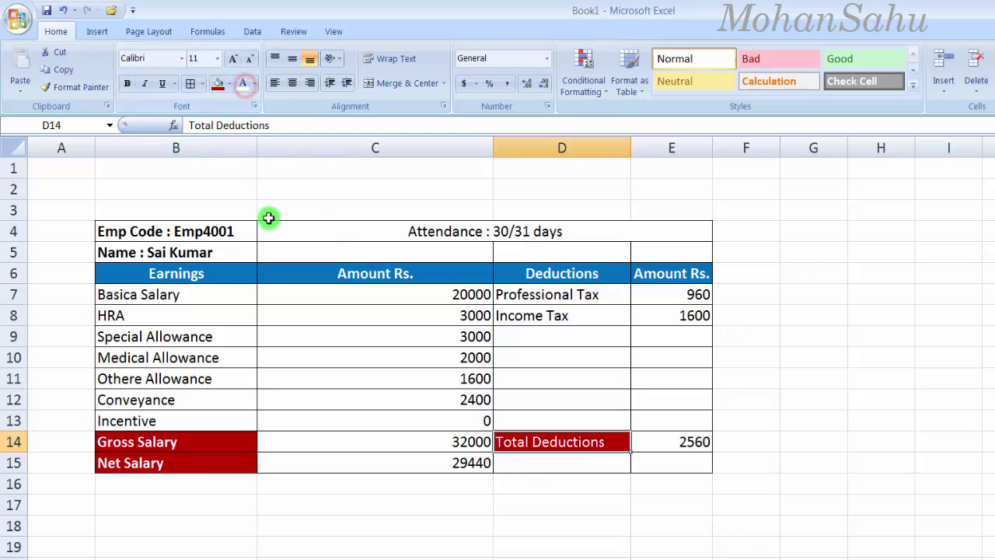
pyautogui.click(132, 86)
pyautogui.click(380, 461)
# Step: Change the fill of those three label cells from red to black
pyautogui.moveTo(165, 444); pyautogui.dragTo(210, 465)
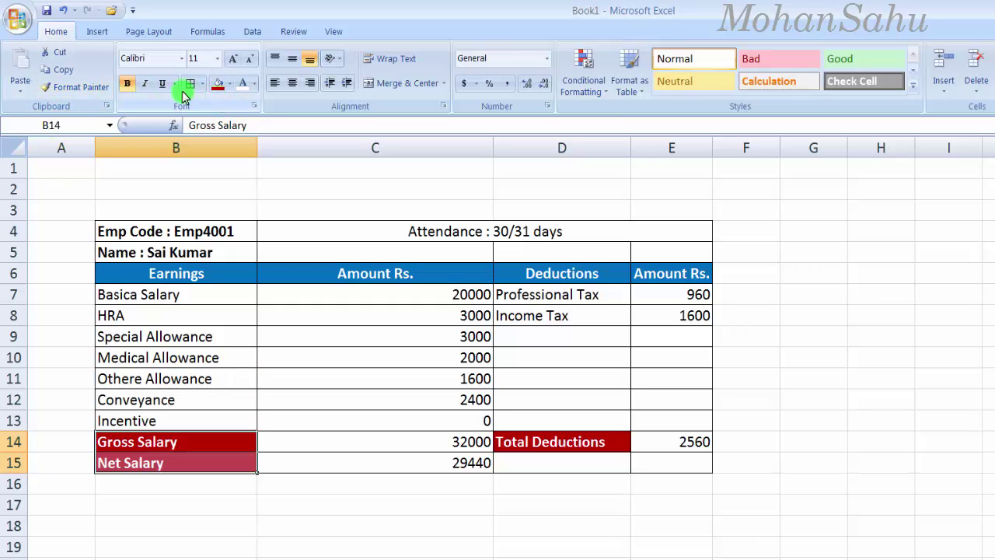
pyautogui.click(230, 84)
pyautogui.click(229, 117)
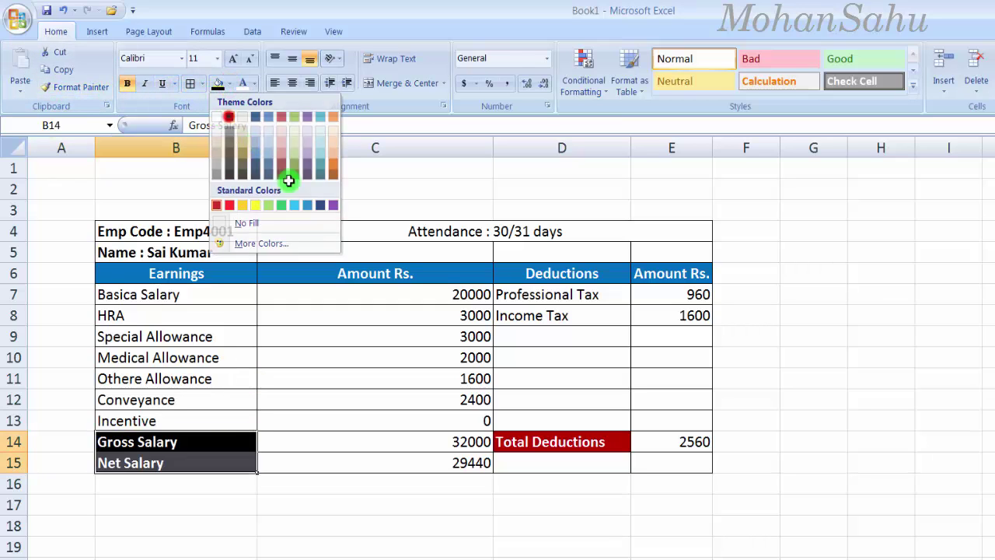
pyautogui.click(514, 434)
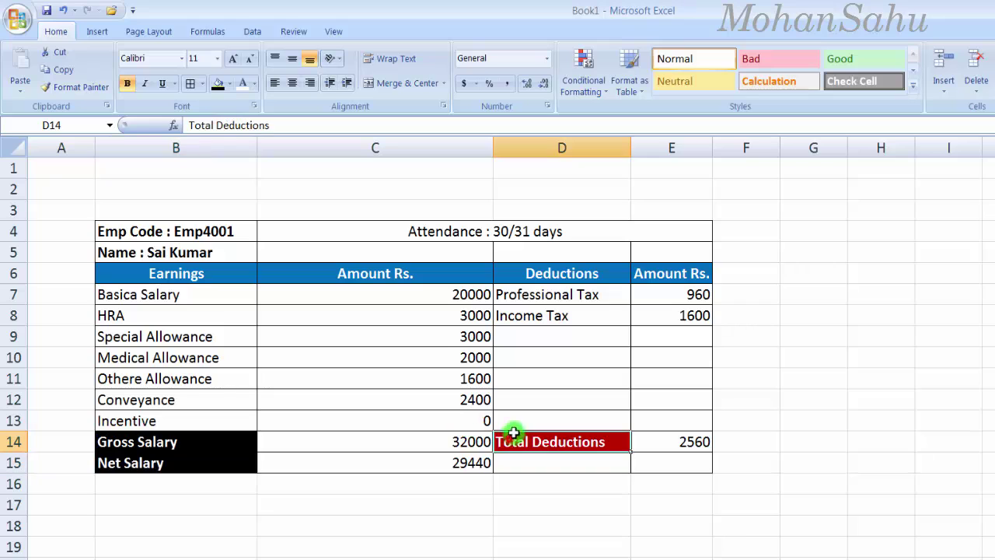
pyautogui.click(218, 83)
pyautogui.click(449, 486)
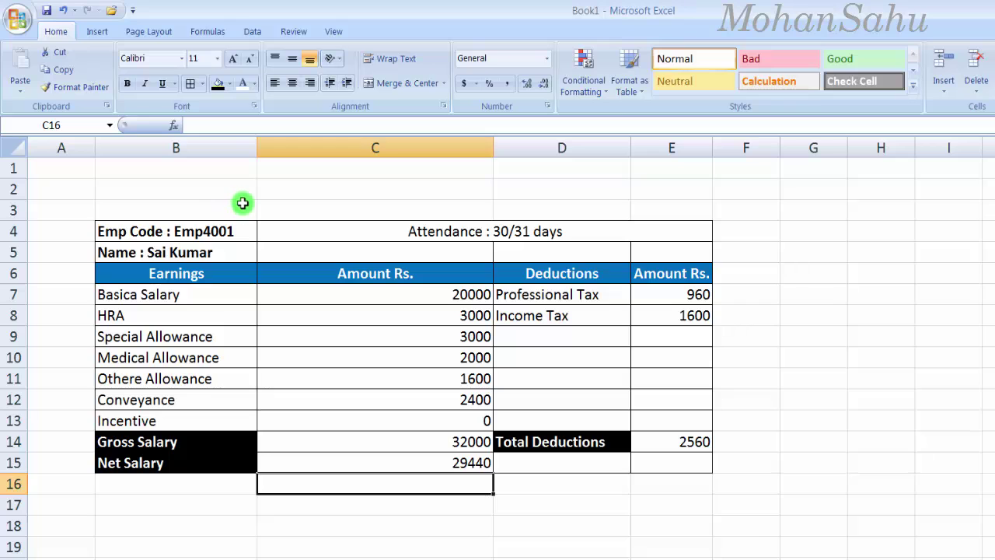
# Step: Outline the empty block B2:E3 with an outside border
pyautogui.click(356, 195)
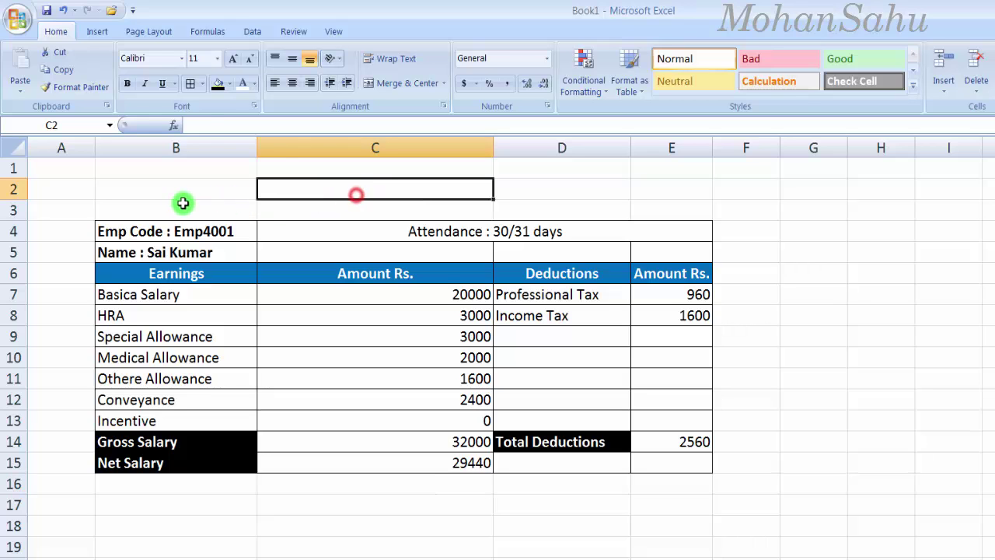
pyautogui.moveTo(135, 186); pyautogui.dragTo(689, 202)
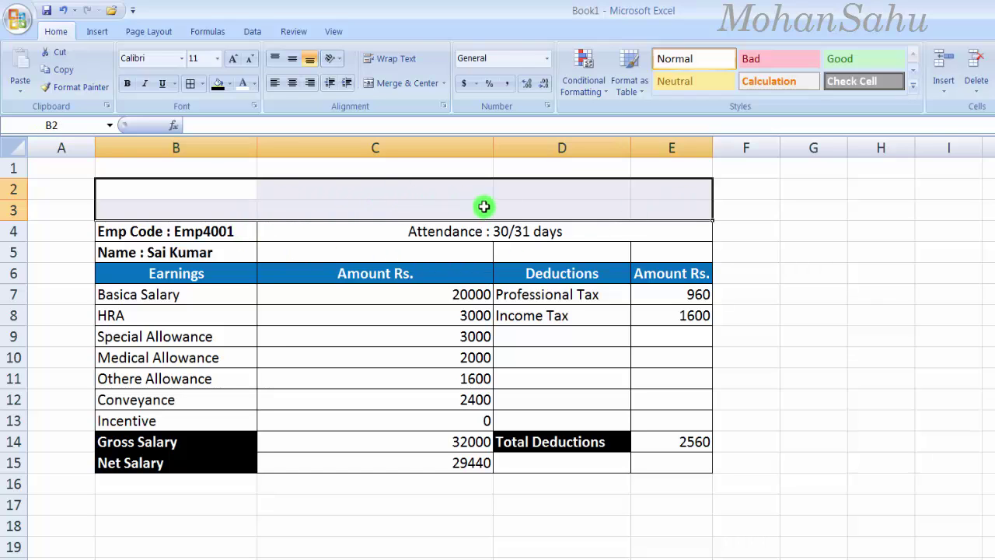
pyautogui.click(204, 84)
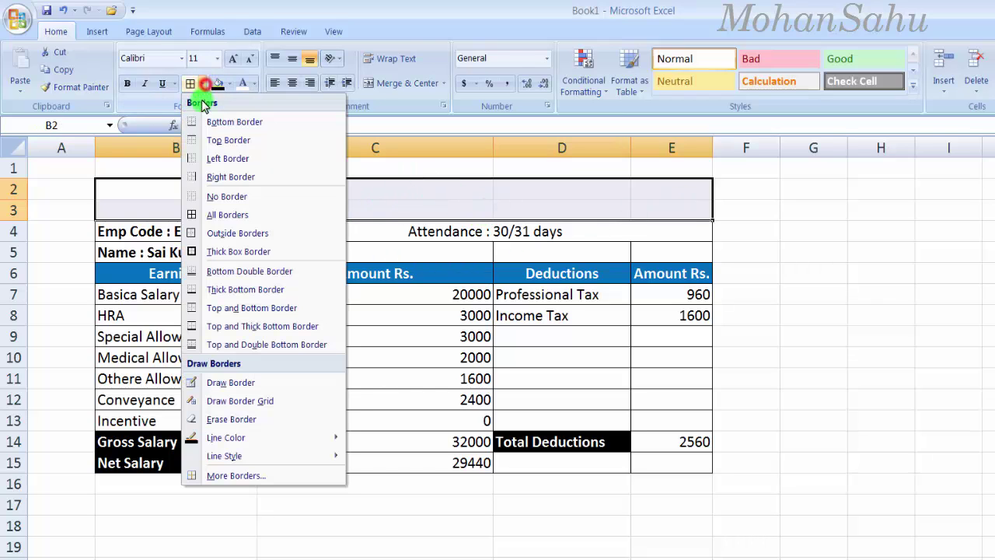
pyautogui.click(227, 233)
pyautogui.click(226, 190)
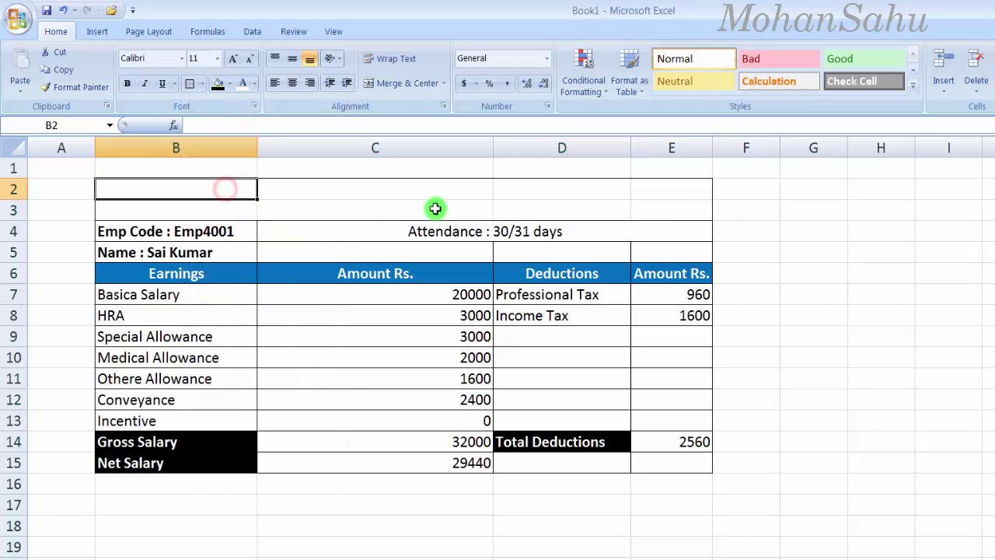
# Step: Upgrade the B2:E3 outline to a thick box border and select B2:E2
pyautogui.moveTo(127, 194); pyautogui.dragTo(628, 204)
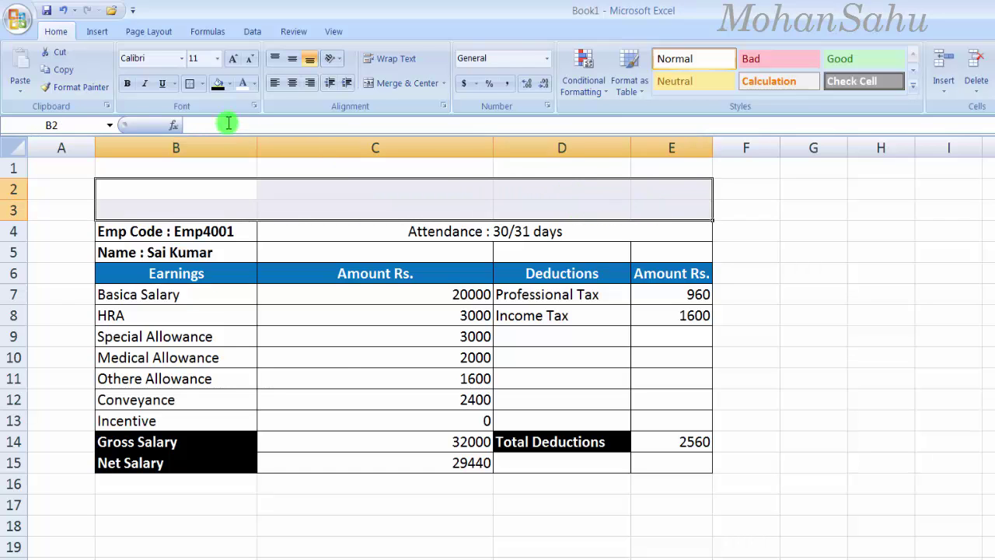
pyautogui.click(200, 84)
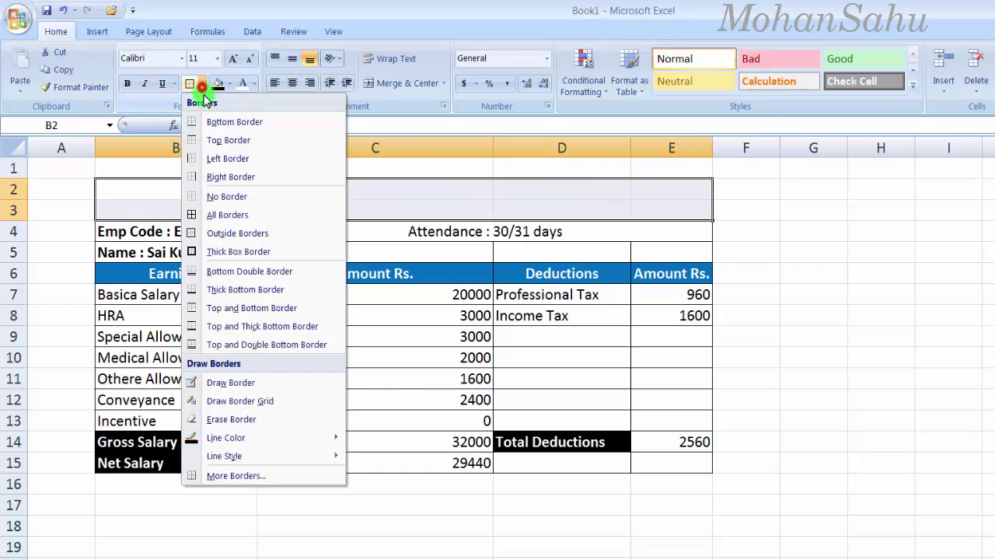
pyautogui.click(228, 254)
pyautogui.click(229, 204)
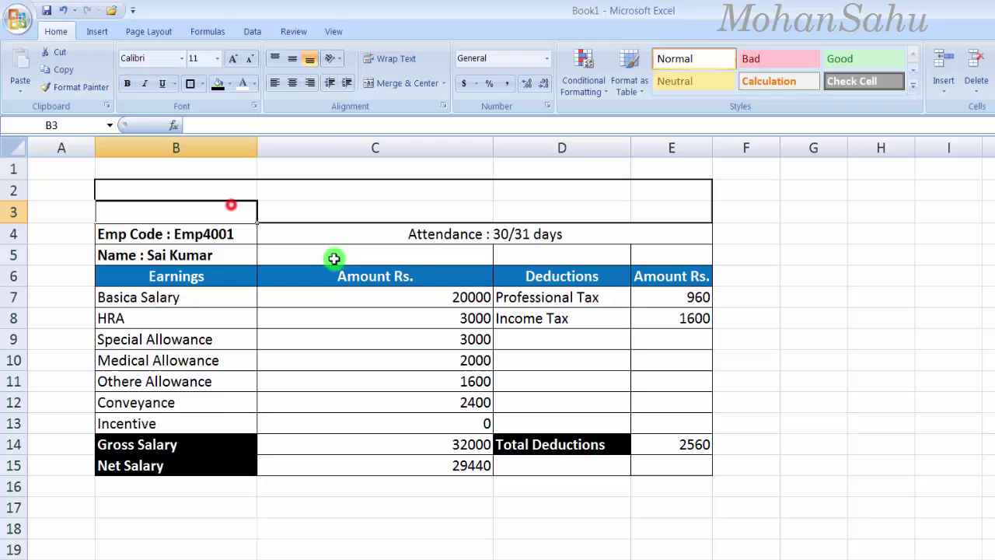
pyautogui.click(277, 208)
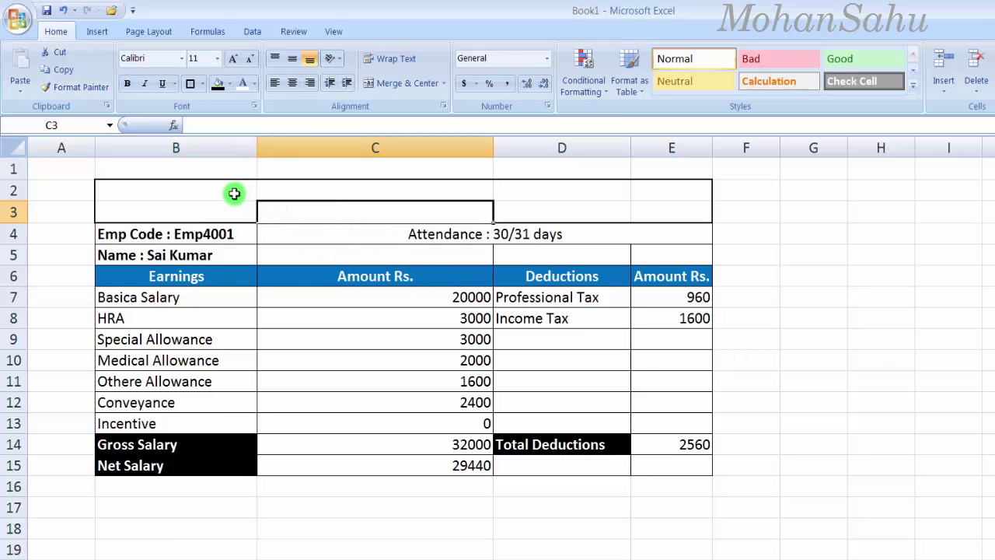
pyautogui.click(286, 188)
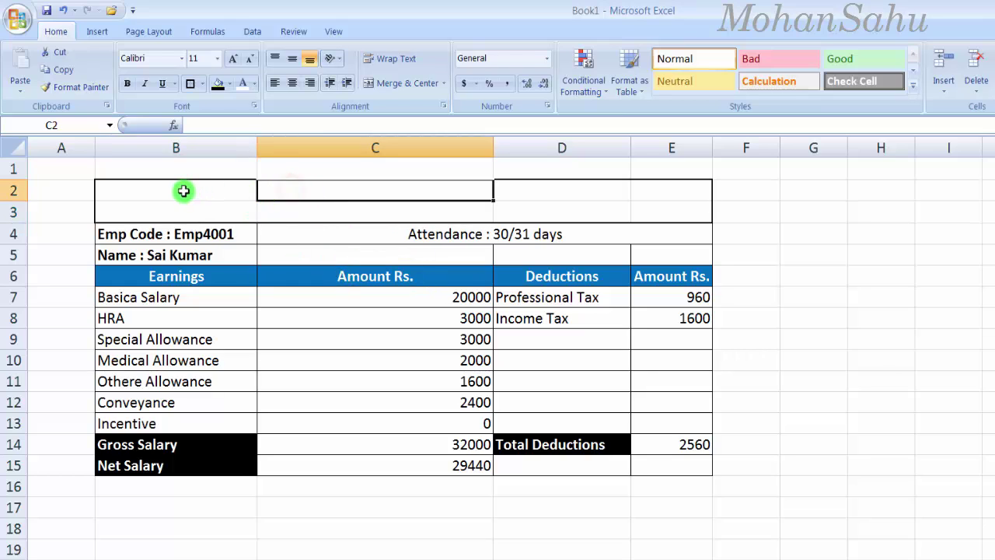
pyautogui.moveTo(183, 191); pyautogui.dragTo(649, 189)
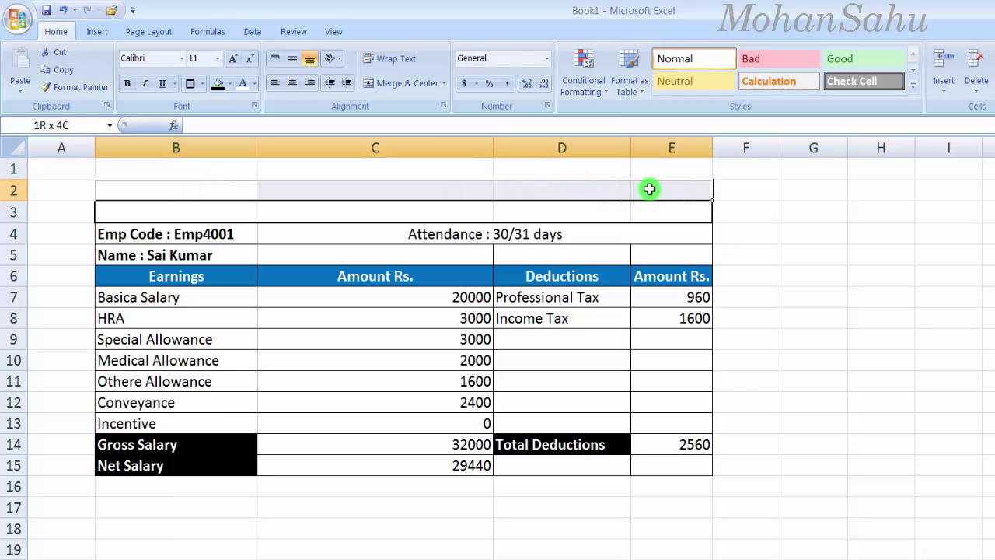
# Step: Merge and centre B2:E2 and set the 'Netvista Pvt. Ltd' title to font size 20
pyautogui.click(385, 84)
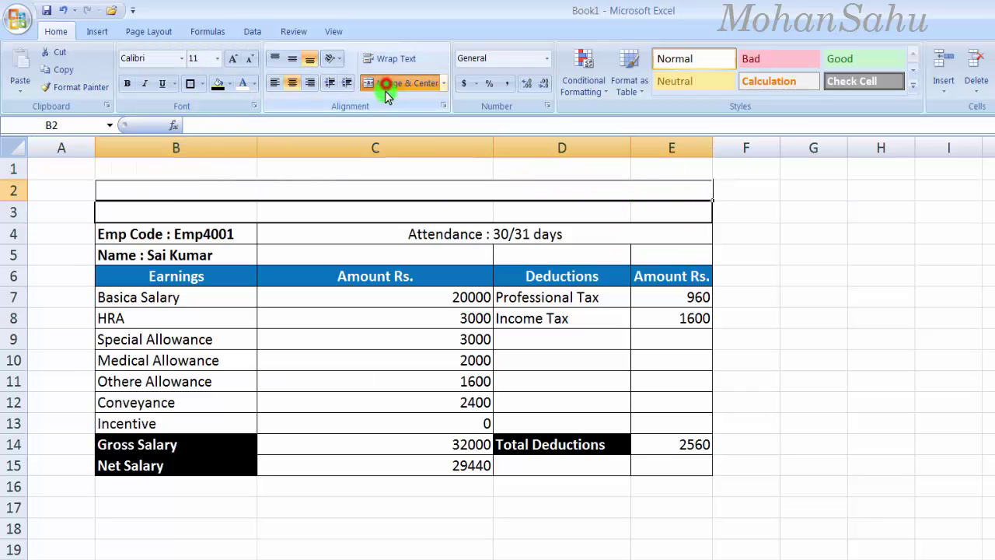
pyautogui.click(324, 211)
pyautogui.click(346, 189)
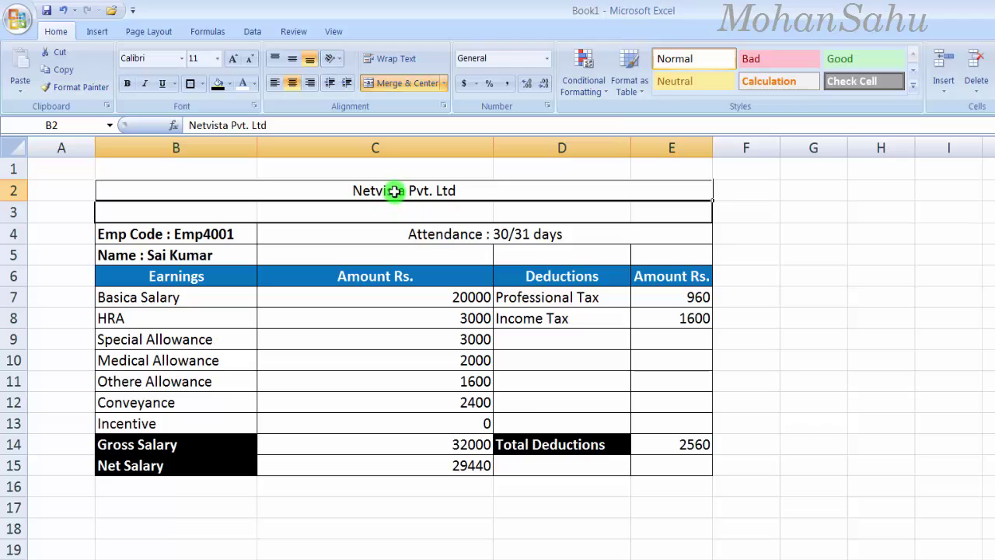
pyautogui.click(394, 191)
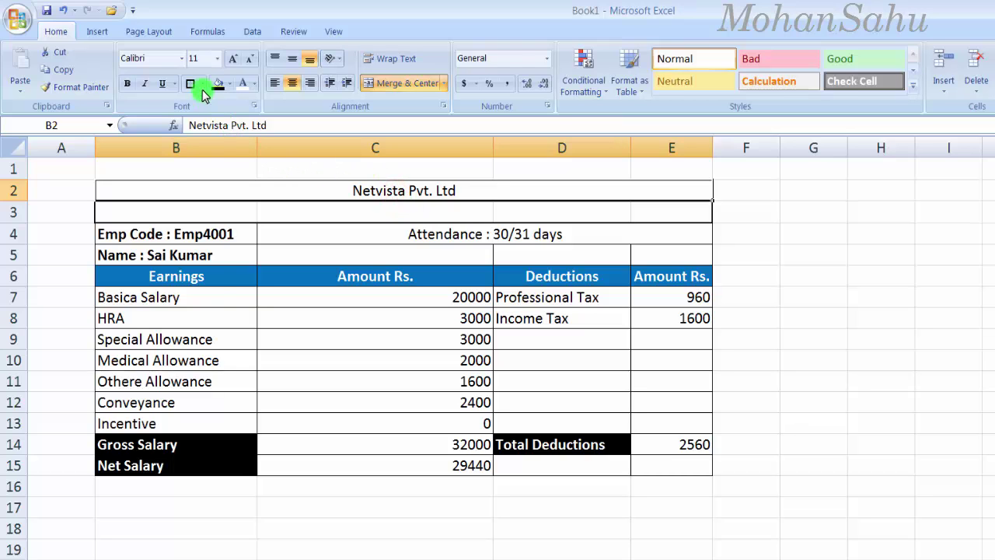
pyautogui.click(217, 58)
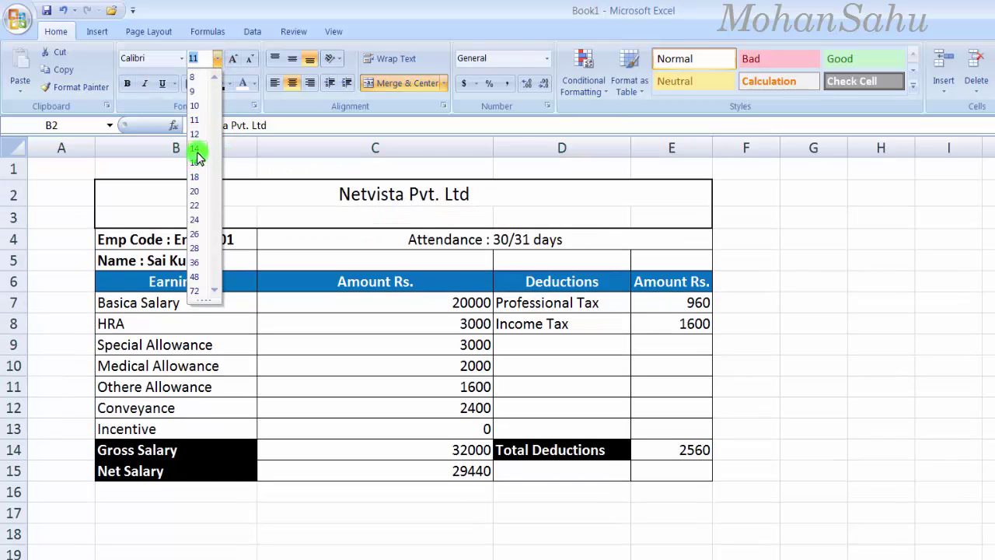
pyautogui.click(195, 190)
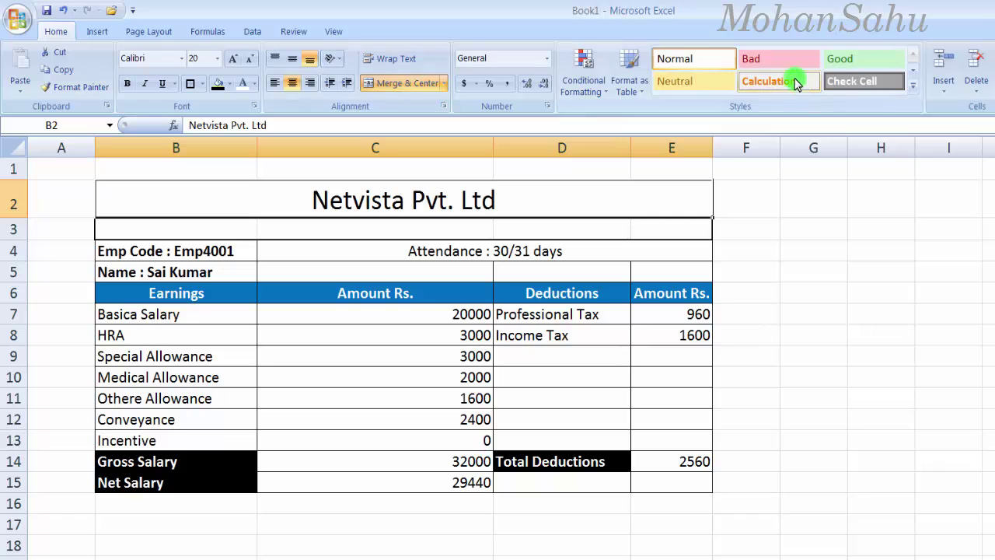
pyautogui.click(229, 83)
pyautogui.click(251, 228)
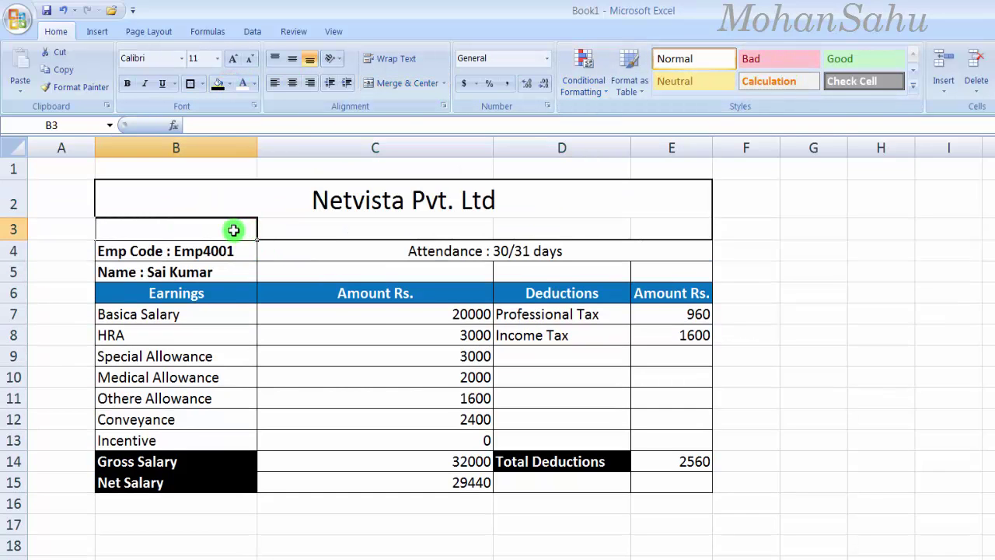
# Step: Merge and centre B3:E3 and enter 'Payslip for the month of Feb/2017'
pyautogui.moveTo(234, 229); pyautogui.dragTo(640, 226)
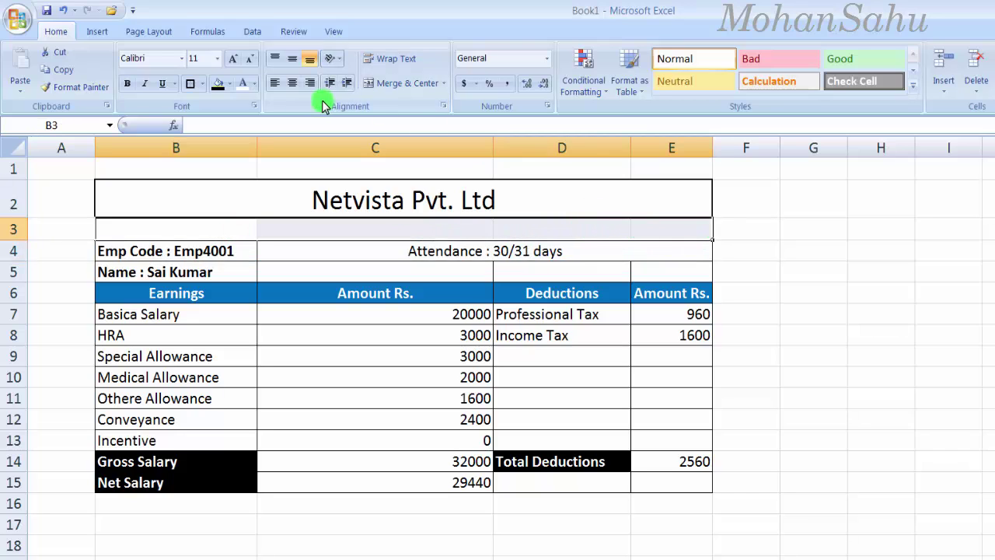
pyautogui.click(411, 83)
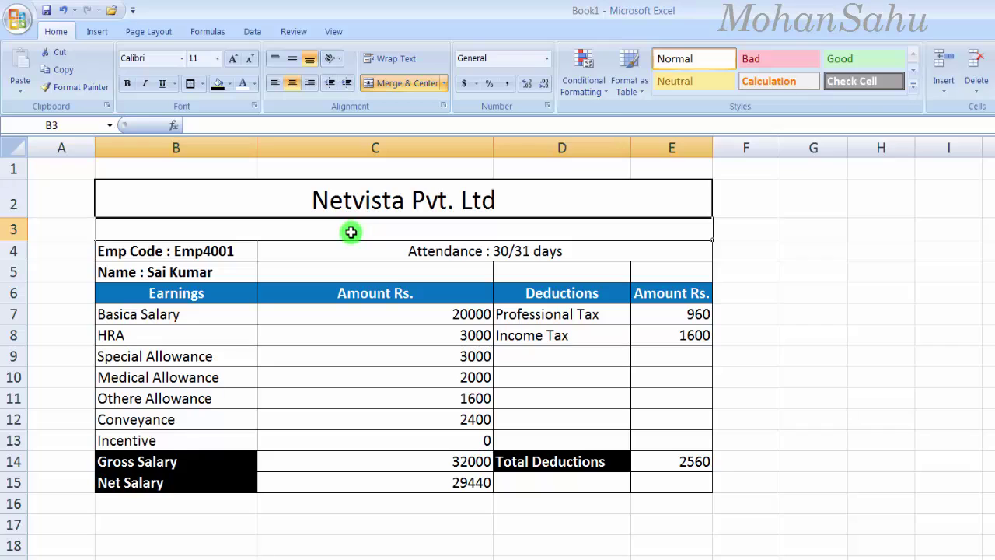
pyautogui.write('pa')
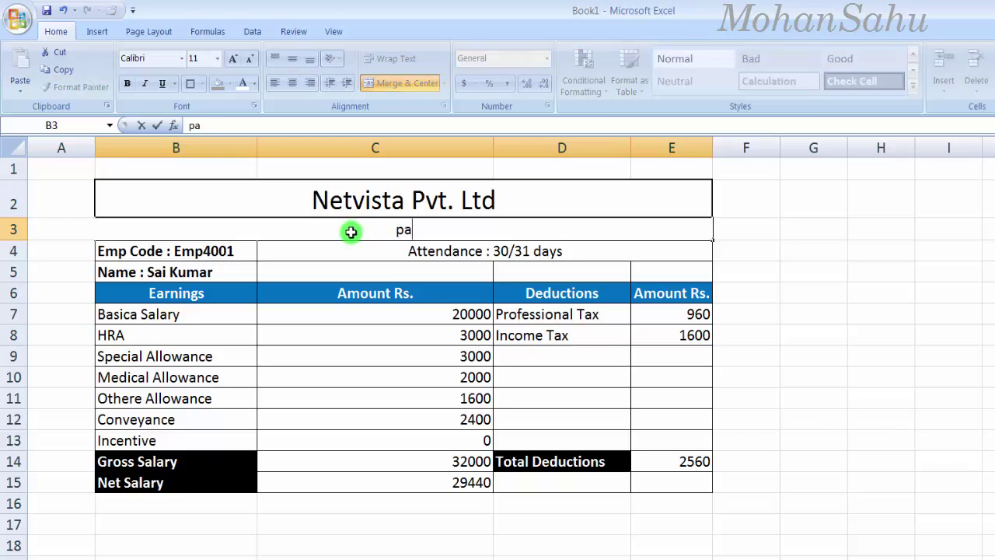
pyautogui.write('Payslip for the month of Feb/')
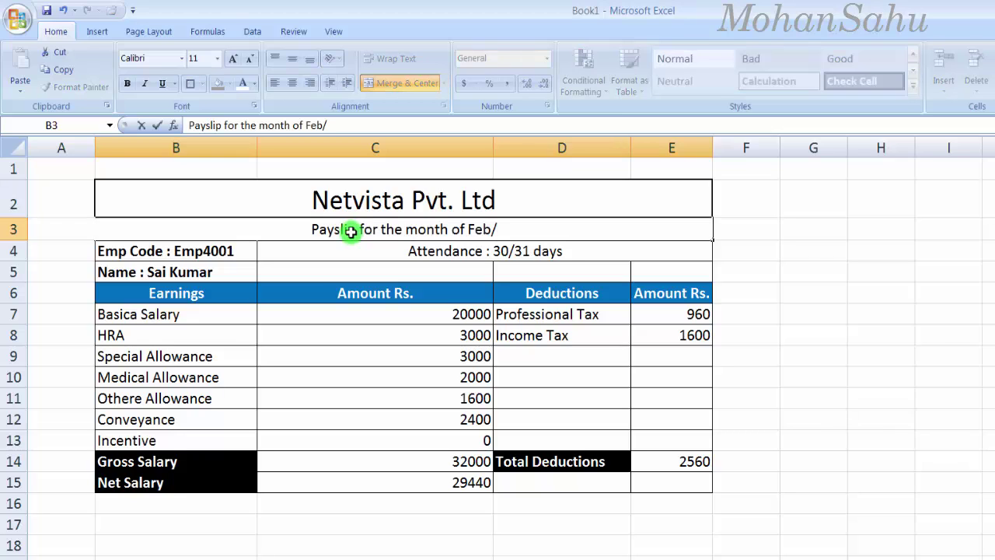
pyautogui.write('2017')
pyautogui.press('Return')
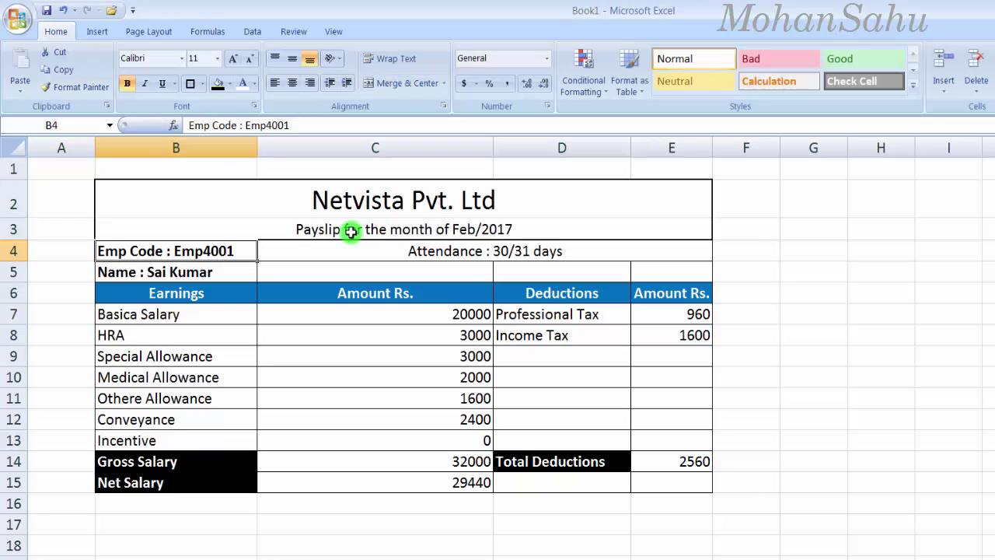
pyautogui.click(351, 231)
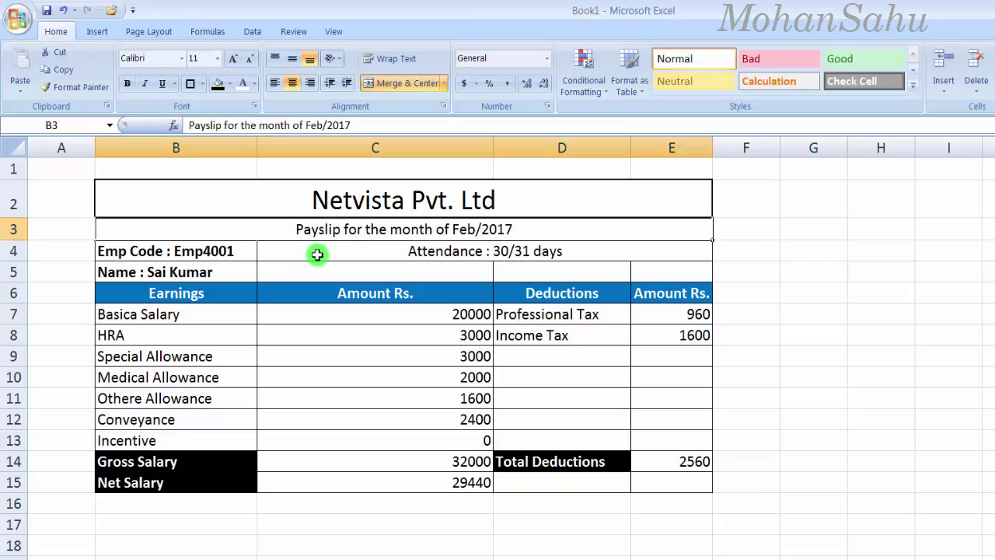
# Step: Bold just the 'Attendance :' words inside cell C4
pyautogui.click(440, 251)
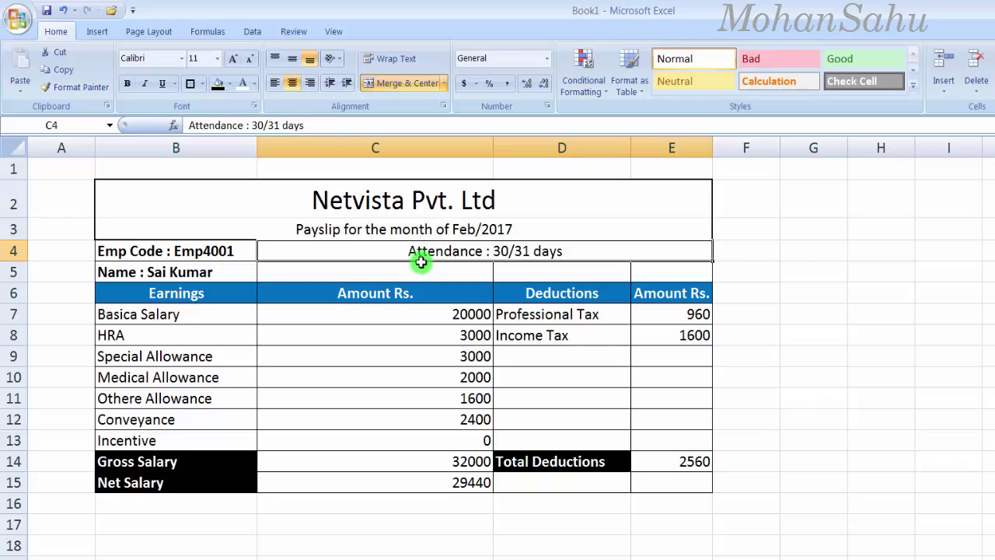
pyautogui.doubleClick(420, 263)
pyautogui.moveTo(407, 251); pyautogui.dragTo(492, 249)
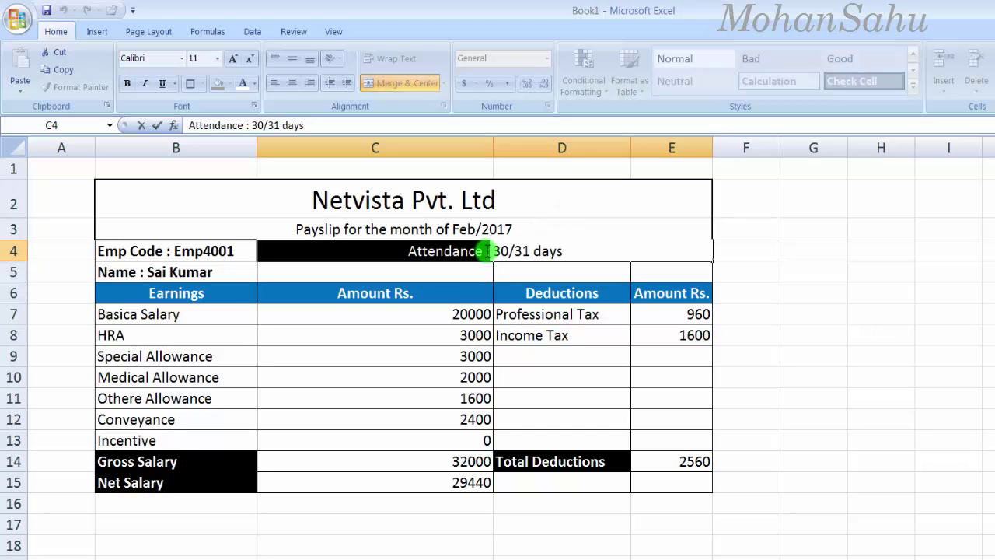
pyautogui.hotkey('ctrl', 'b')
pyautogui.click(423, 264)
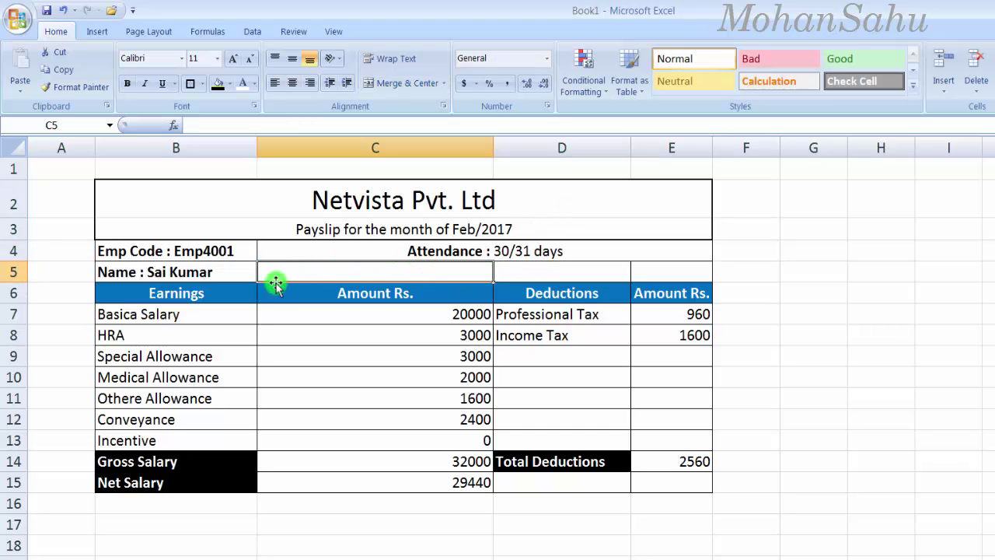
# Step: Make the 29440 net salary amount in C15 bold
pyautogui.click(237, 273)
pyautogui.click(455, 478)
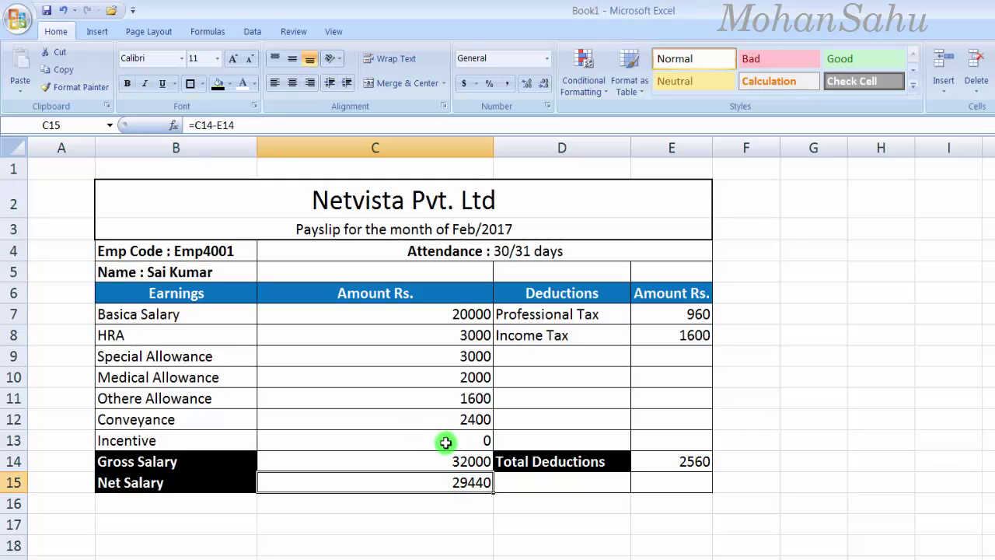
pyautogui.press('Right')
pyautogui.click(428, 461)
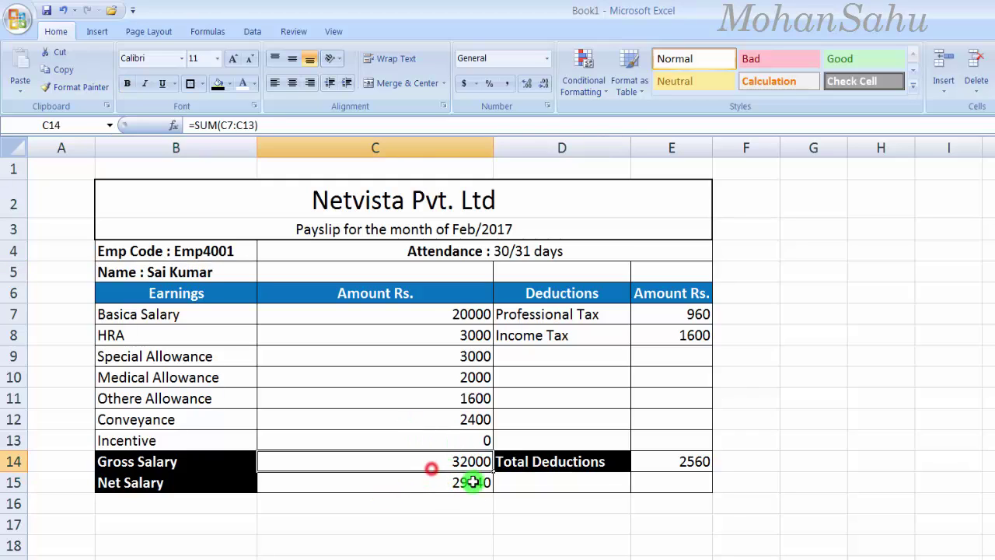
pyautogui.click(459, 486)
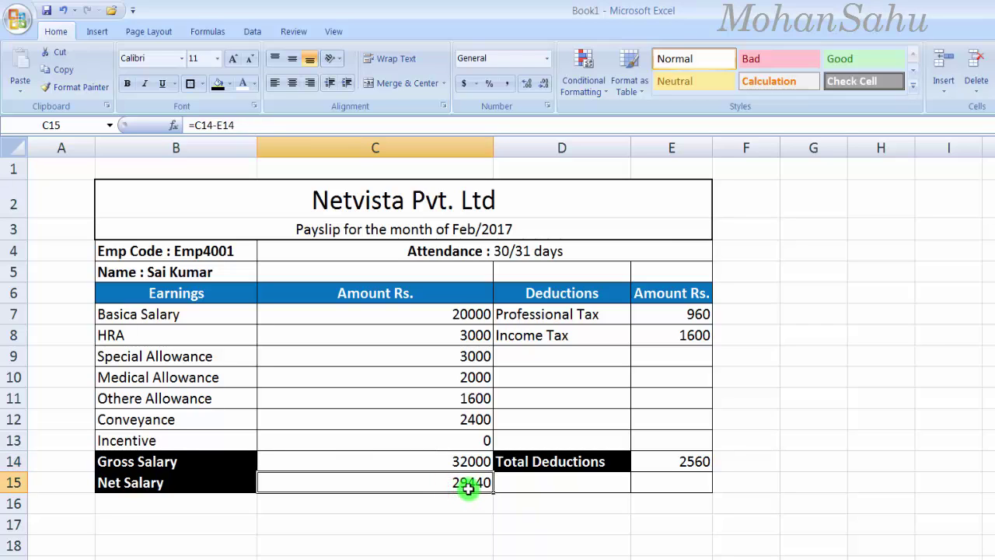
pyautogui.click(479, 519)
pyautogui.press('Right')
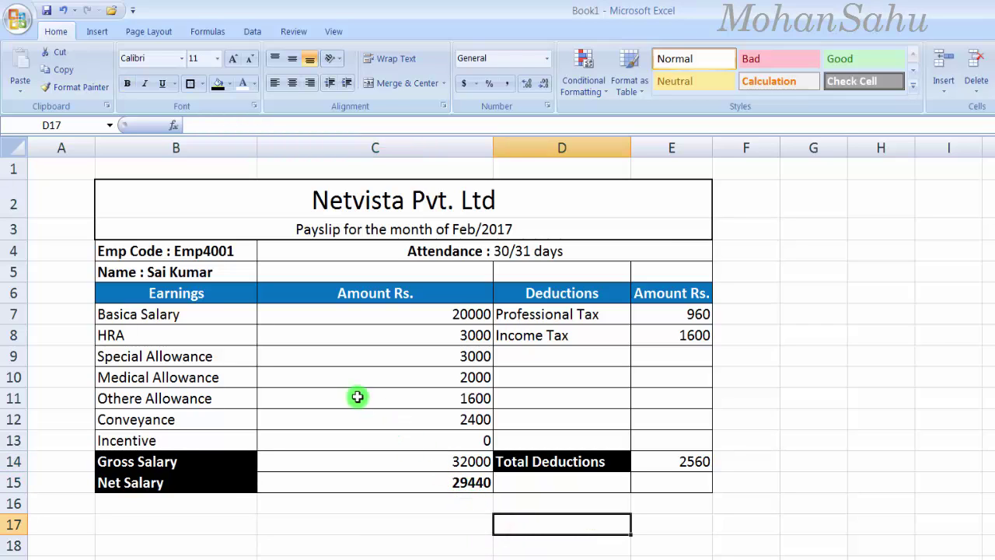